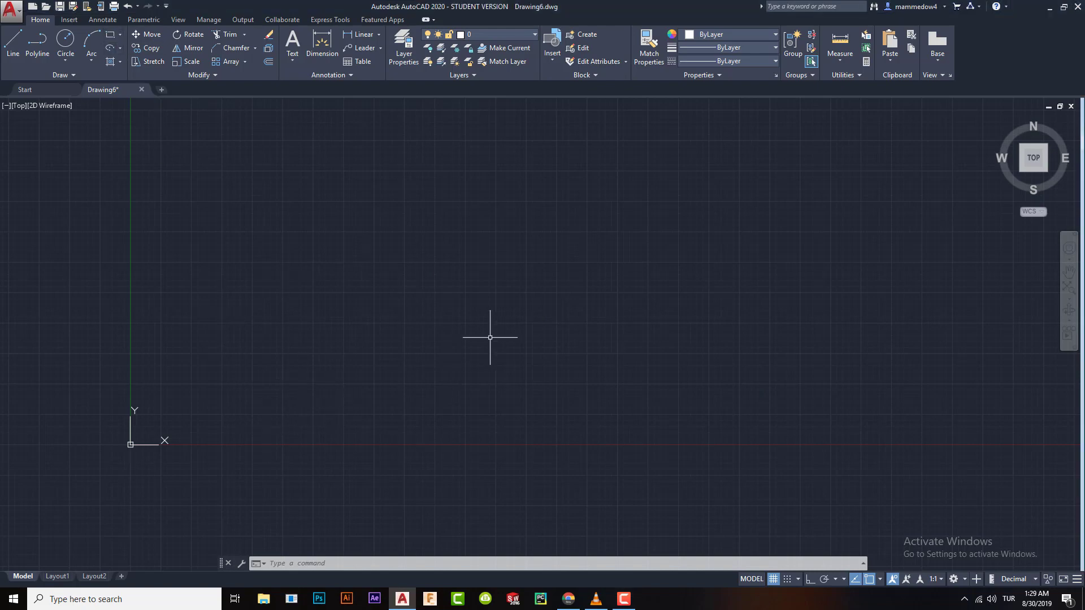
Draw a 100 by 100 unit square with its first corner at the origin 0,0
{"action": "type", "text": "rec"}
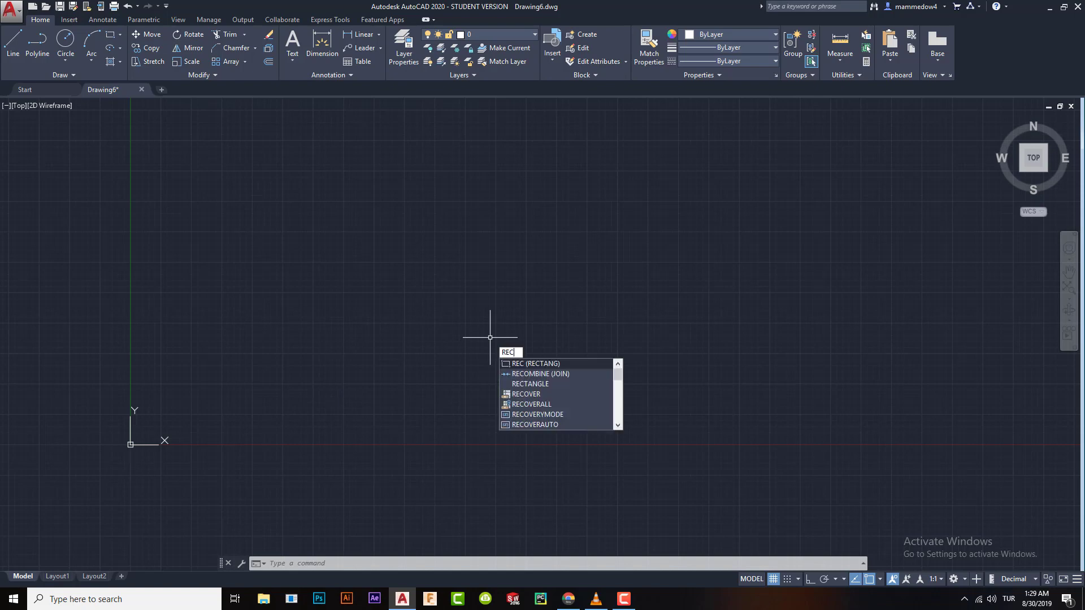
{"action": "key", "text": "Return"}
{"action": "type", "text": "0,0"}
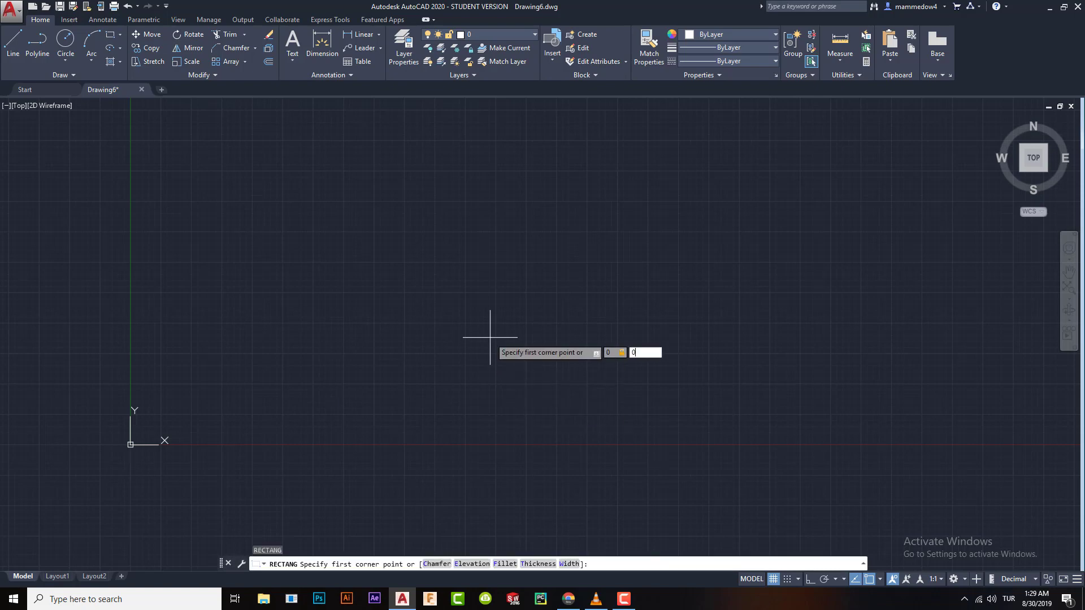
{"action": "key", "text": "Return"}
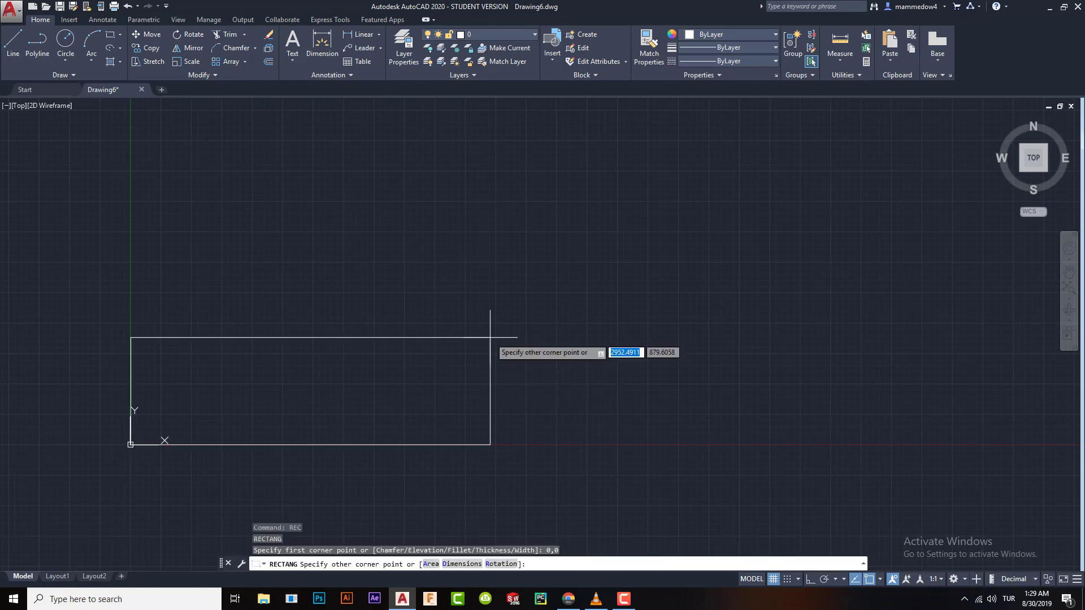
{"action": "type", "text": "100,100"}
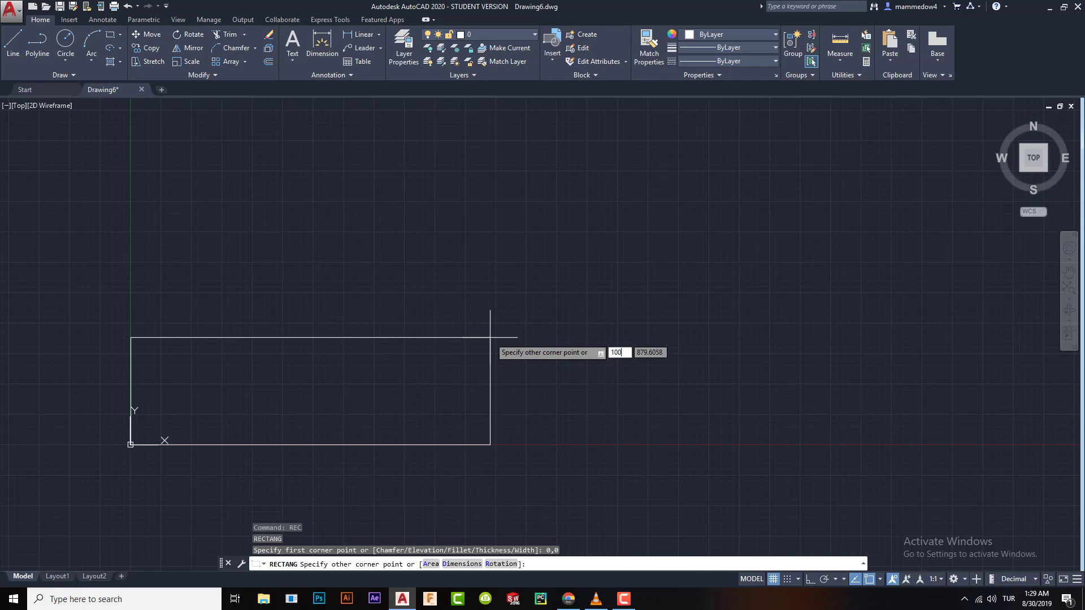
{"action": "key", "text": "Return"}
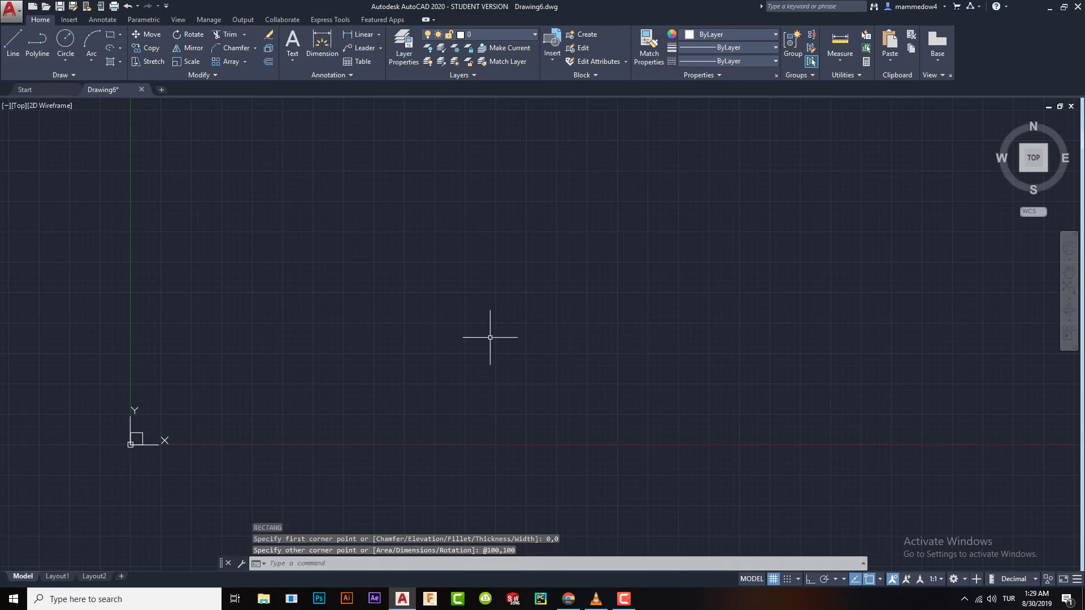
{"action": "left_click", "coordinate": [1036, 163]}
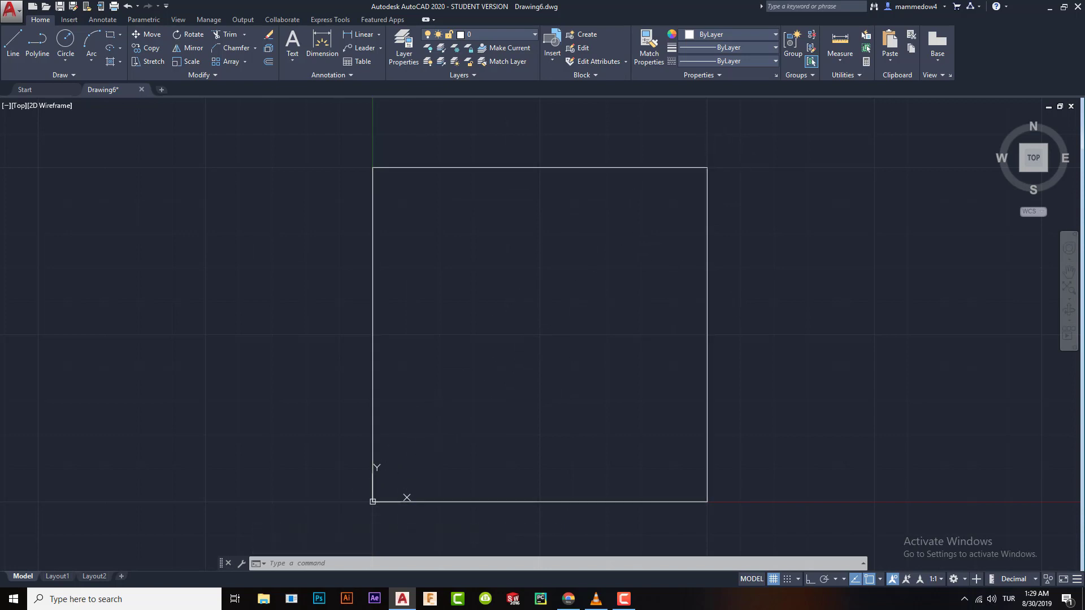
Scale the square by a factor of 2 from its lower-left corner at the origin
{"action": "left_click", "coordinate": [707, 291]}
{"action": "type", "text": "SC"}
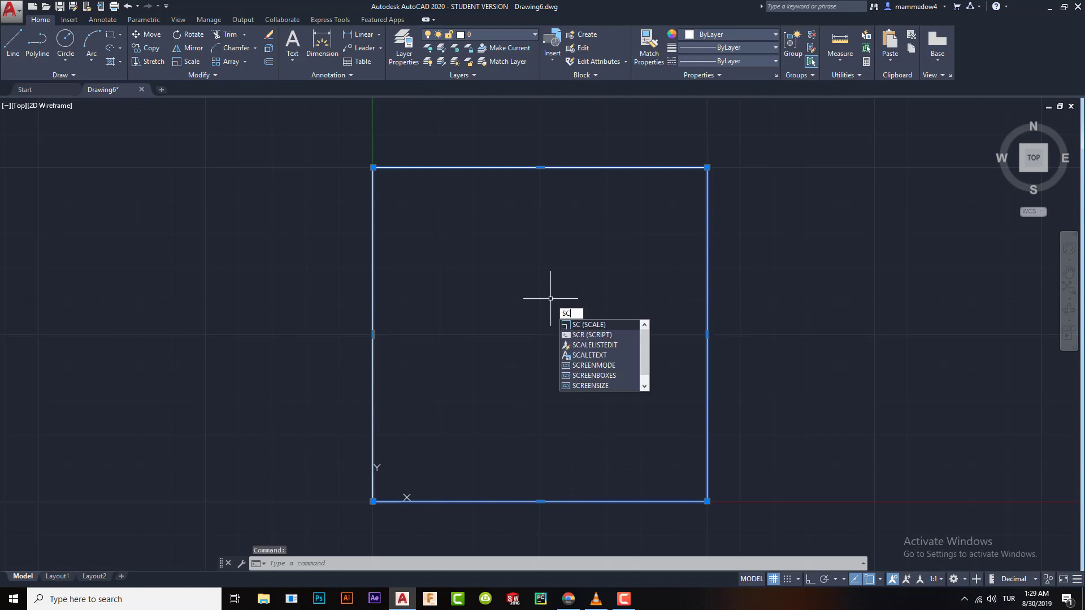
{"action": "key", "text": "Return"}
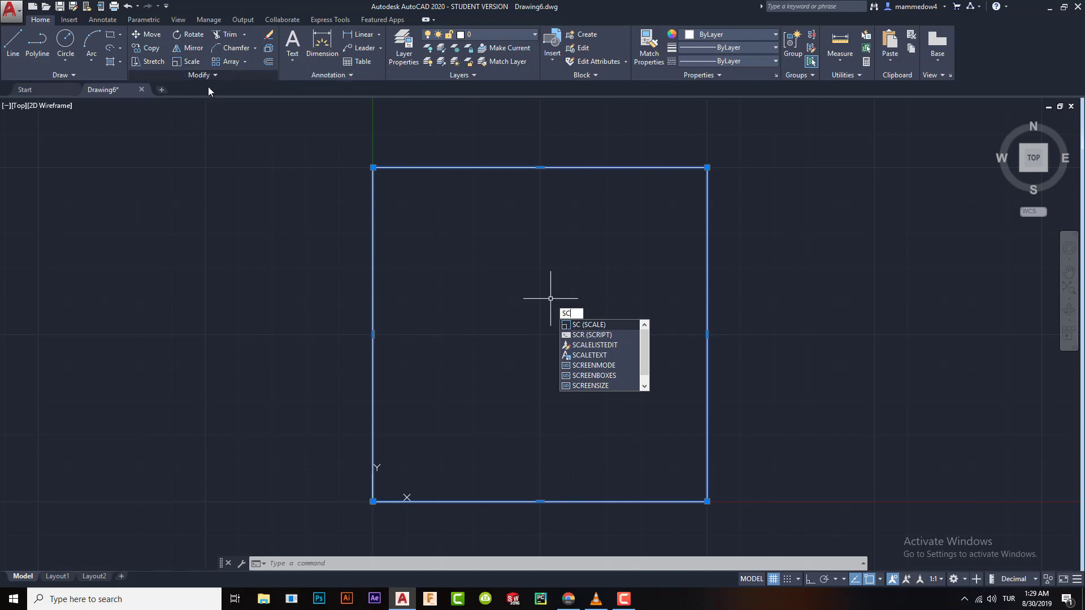
{"action": "key", "text": "Return"}
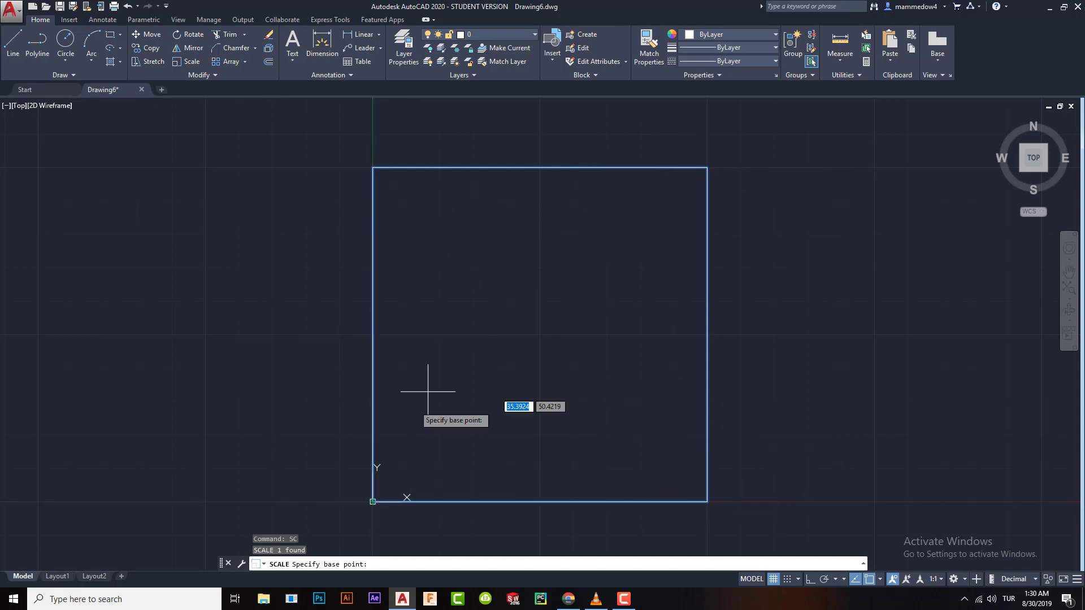
{"action": "left_click", "coordinate": [372, 501]}
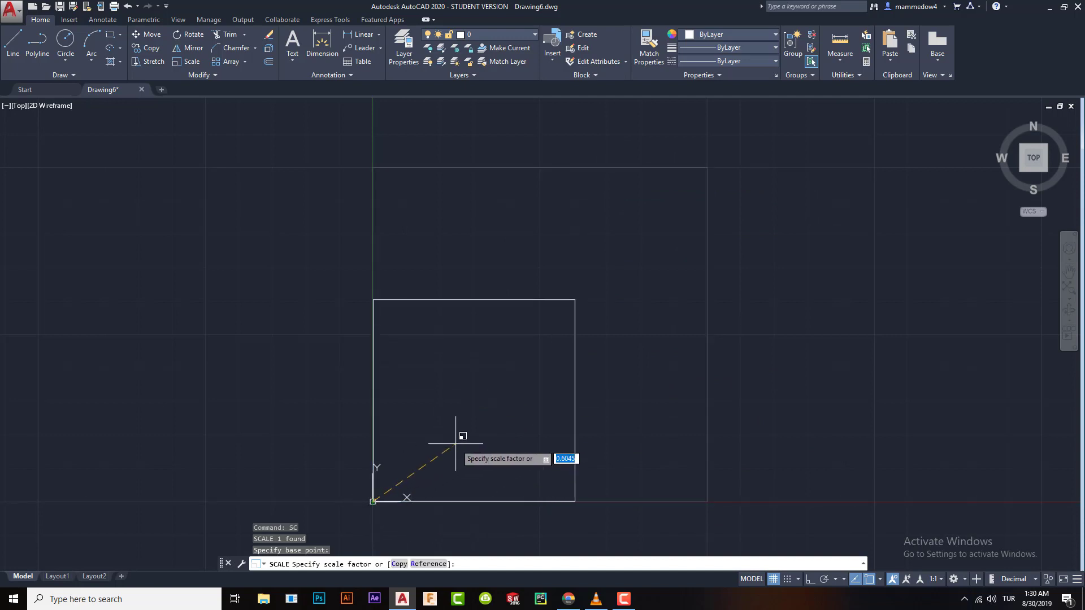
{"action": "type", "text": "2"}
{"action": "key", "text": "Return"}
{"action": "scroll", "coordinate": [597, 374], "scroll_direction": "down", "scroll_amount": 4}
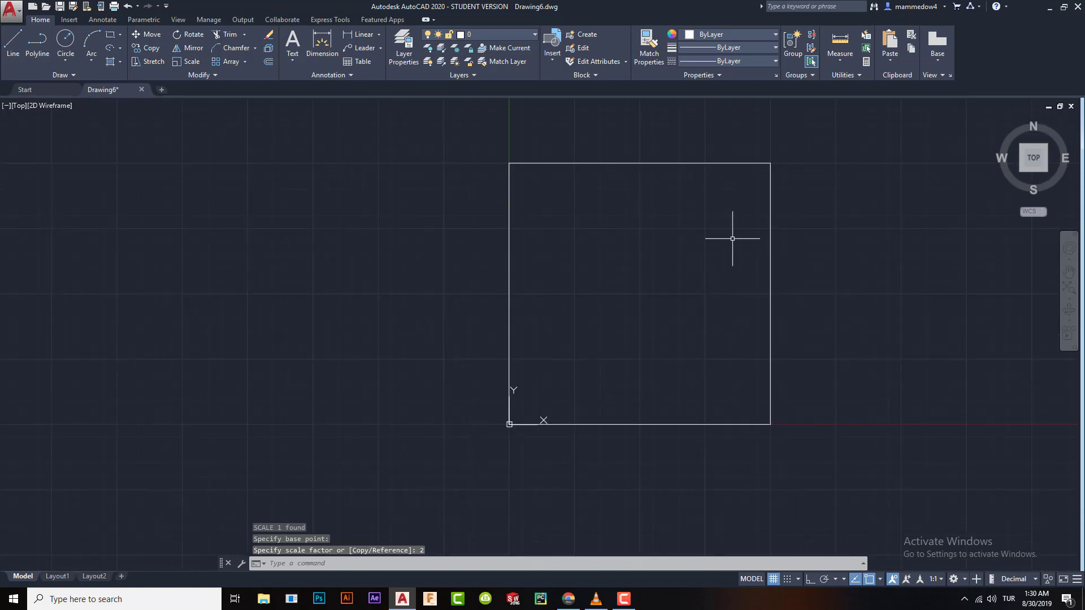
Measure the length of the square's upper edge, starting from its upper-left corner
{"action": "left_click", "coordinate": [840, 44]}
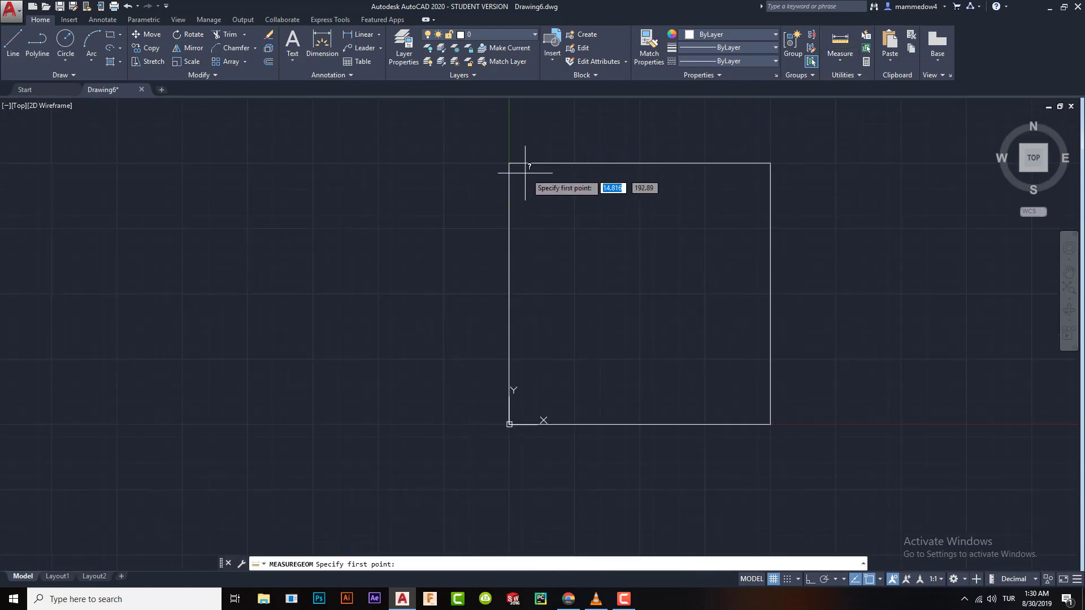
{"action": "left_click", "coordinate": [509, 163]}
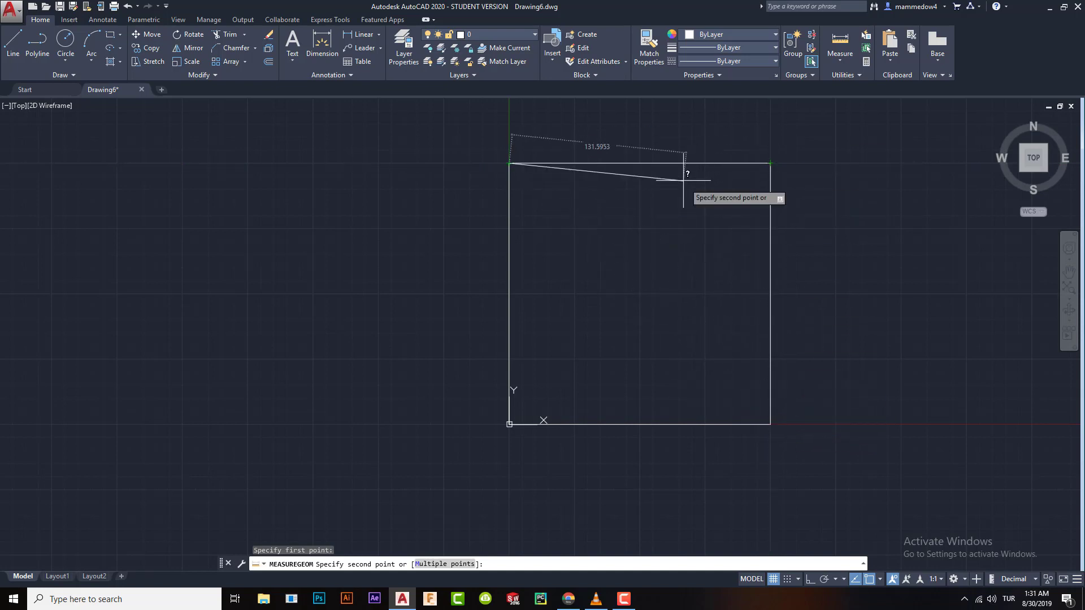
{"action": "key", "text": "Escape"}
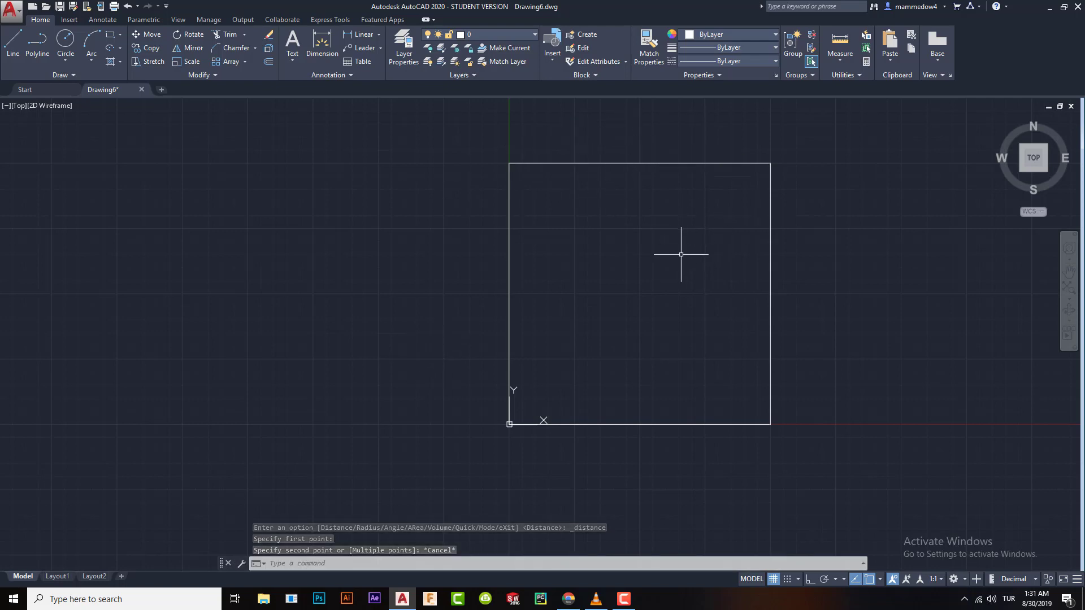
{"action": "key", "text": "Return"}
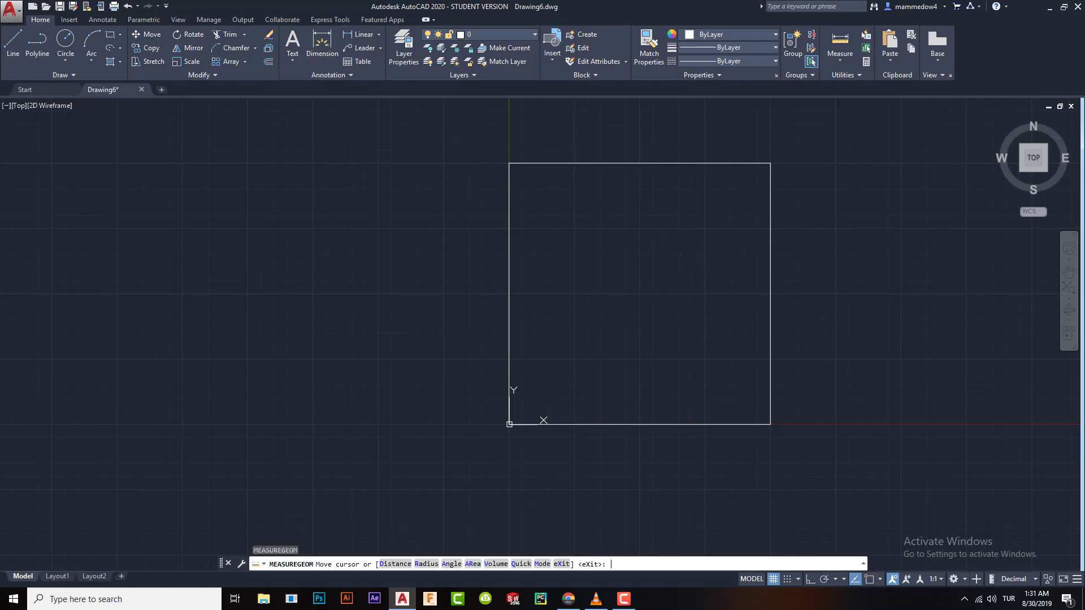
{"action": "key", "text": "Escape"}
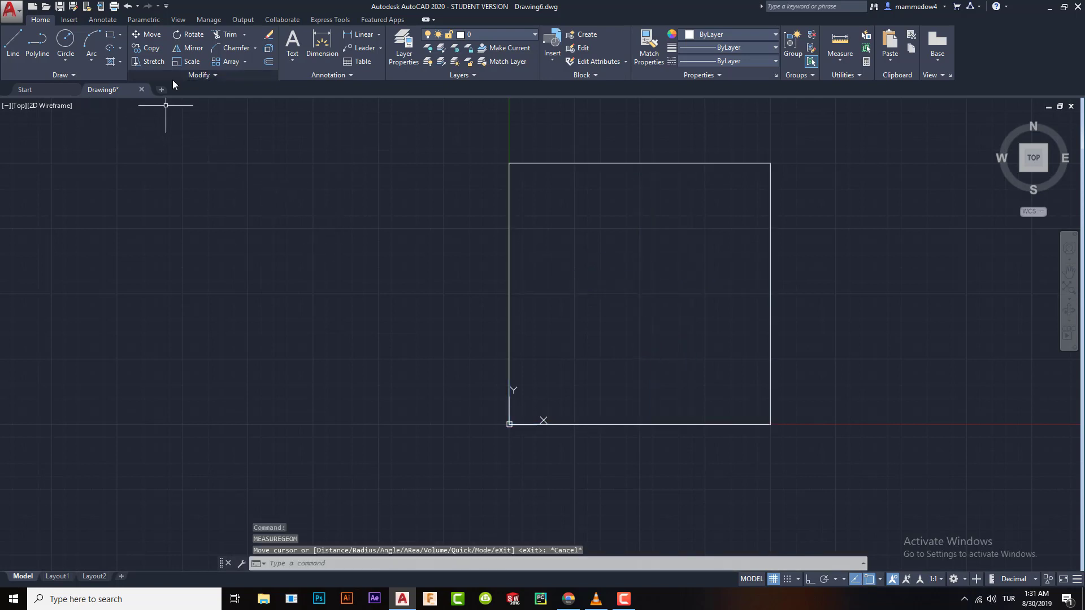
Scale the square by a factor of 2 using its upper-right corner as the base point
{"action": "left_click", "coordinate": [187, 61]}
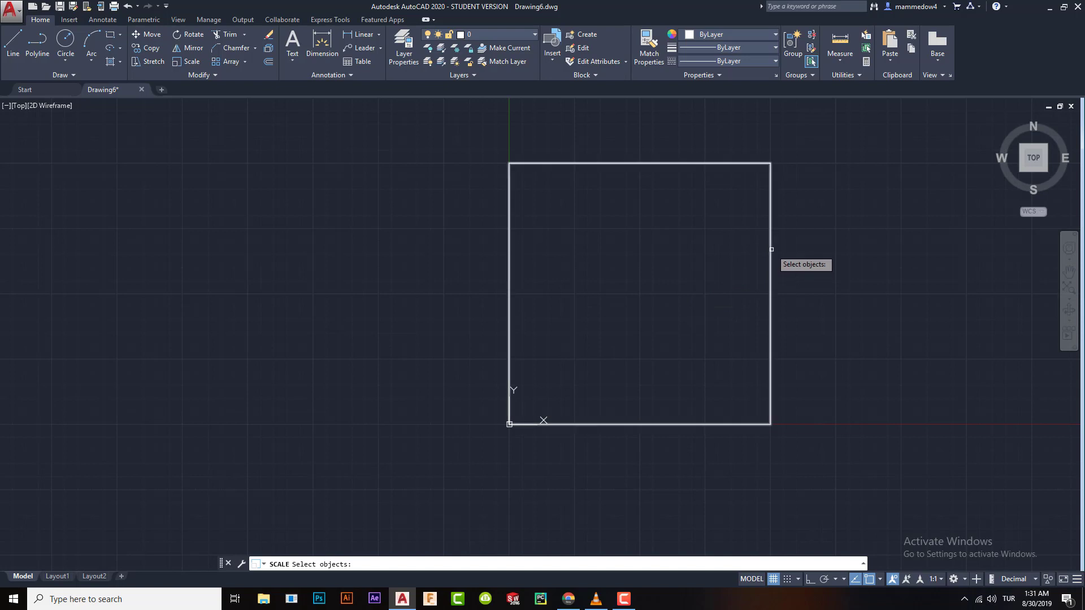
{"action": "left_click", "coordinate": [771, 249]}
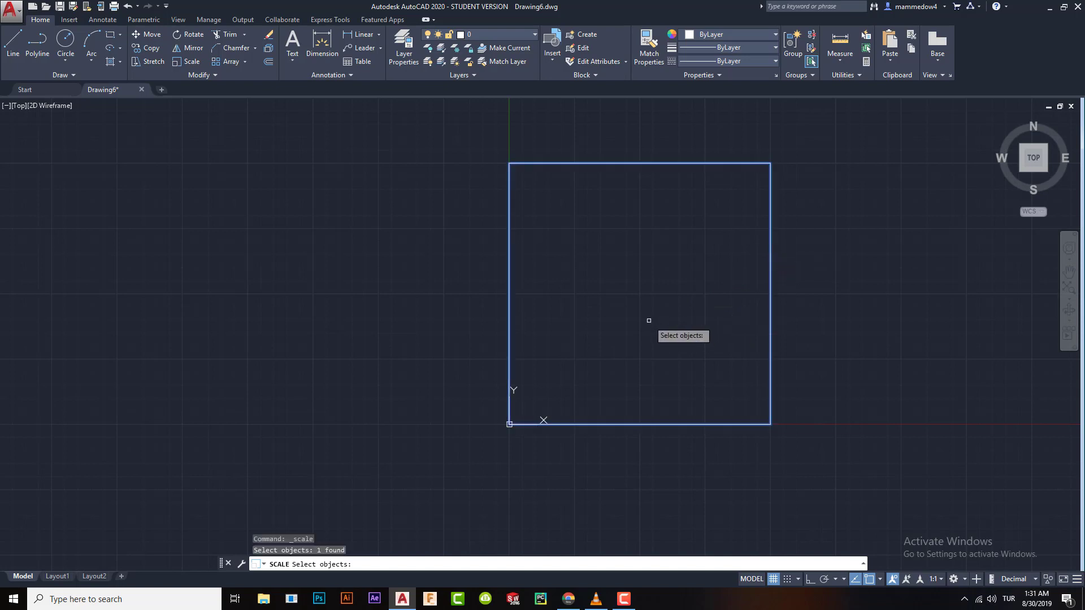
{"action": "key", "text": "Return"}
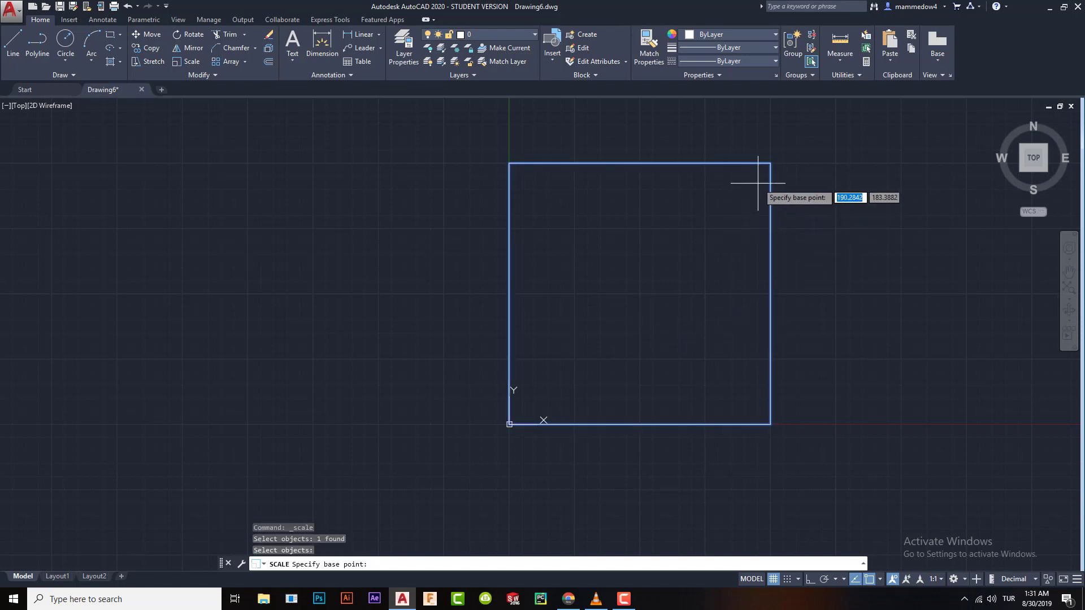
{"action": "left_click", "coordinate": [770, 163]}
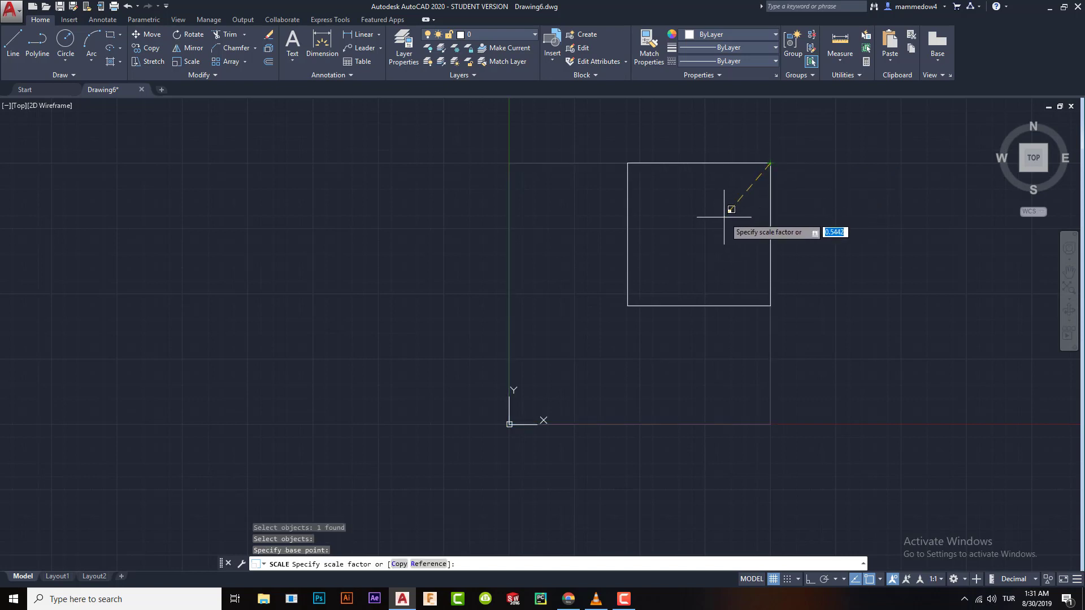
{"action": "type", "text": "2"}
{"action": "key", "text": "Return"}
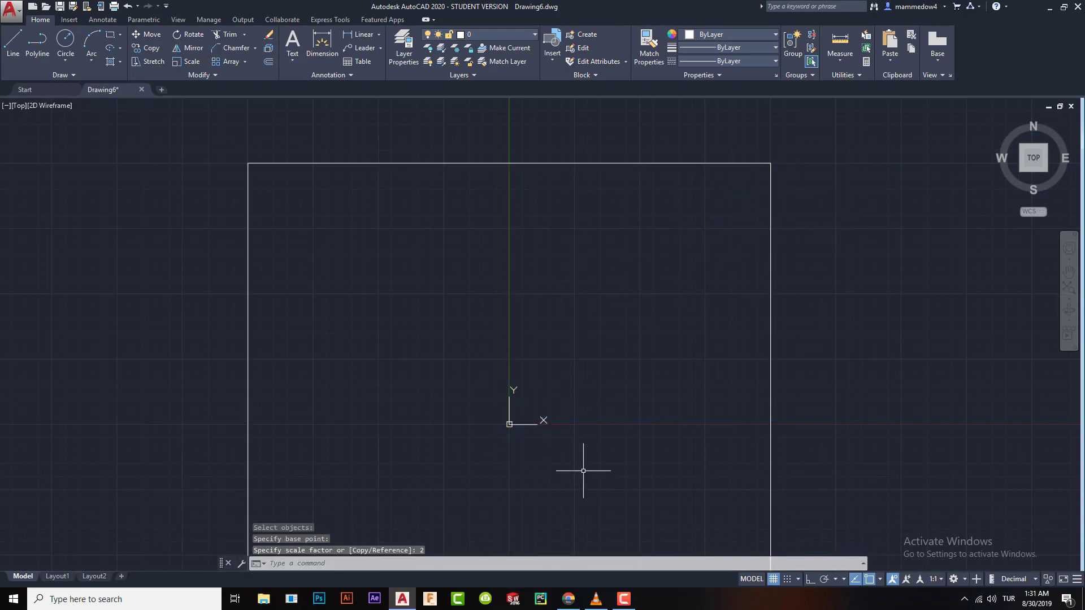
Erase the scaled square from the drawing
{"action": "scroll", "coordinate": [582, 470], "scroll_direction": "down", "scroll_amount": 1}
{"action": "scroll", "coordinate": [560, 517], "scroll_direction": "down", "scroll_amount": 2}
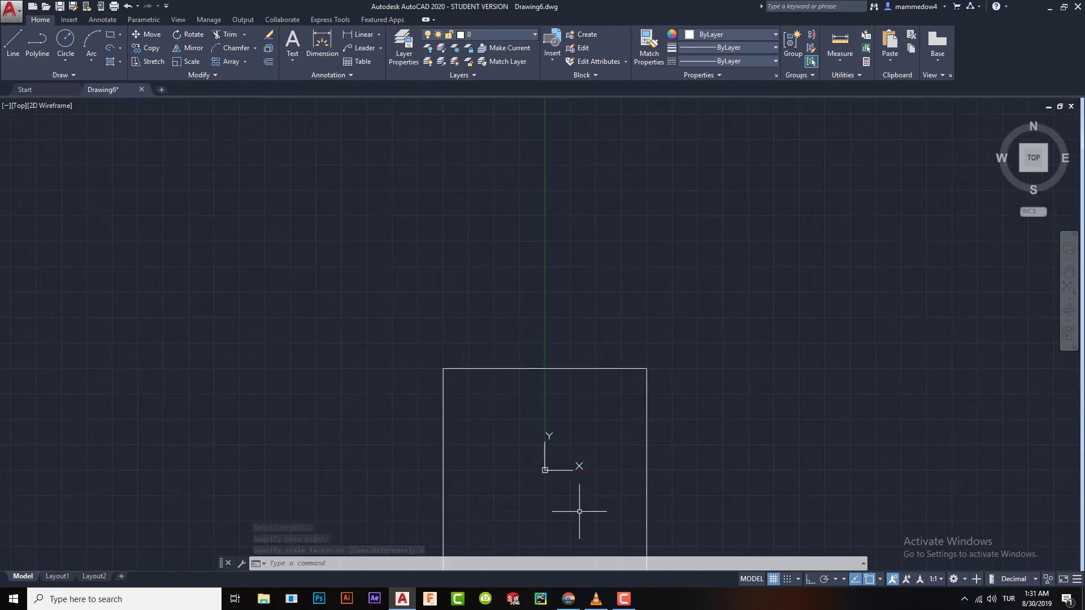
{"action": "left_click", "coordinate": [477, 368]}
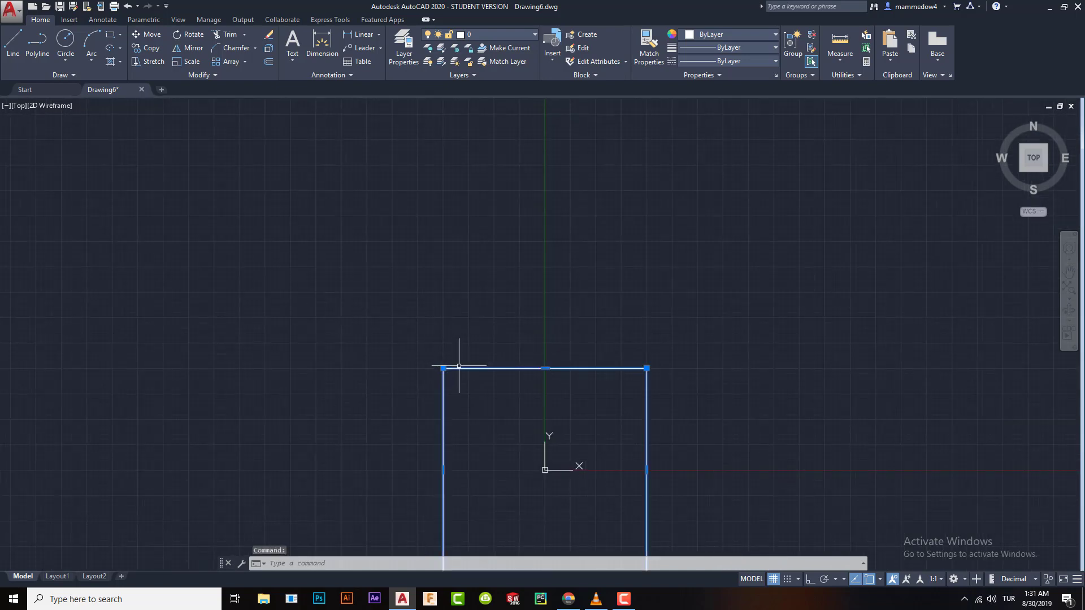
{"action": "key", "text": "Delete"}
Draw a horizontal rectangle 100 units long and 5 units high in an empty area of the drawing
{"action": "middle_click_drag", "start_coordinate": [679, 376], "coordinate": [387, 299]}
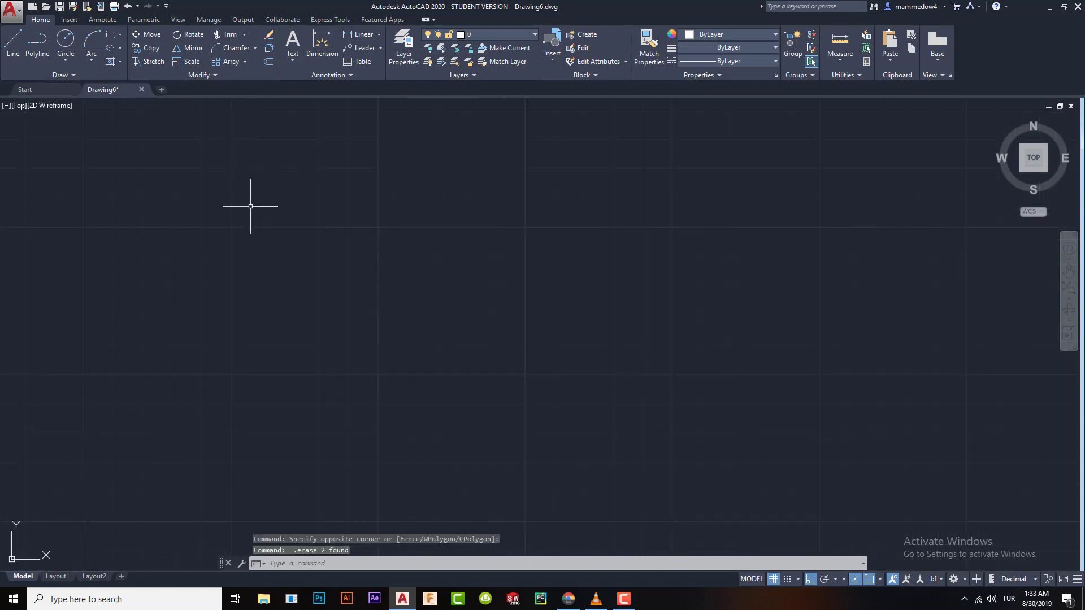
{"action": "type", "text": "rec"}
{"action": "key", "text": "Return"}
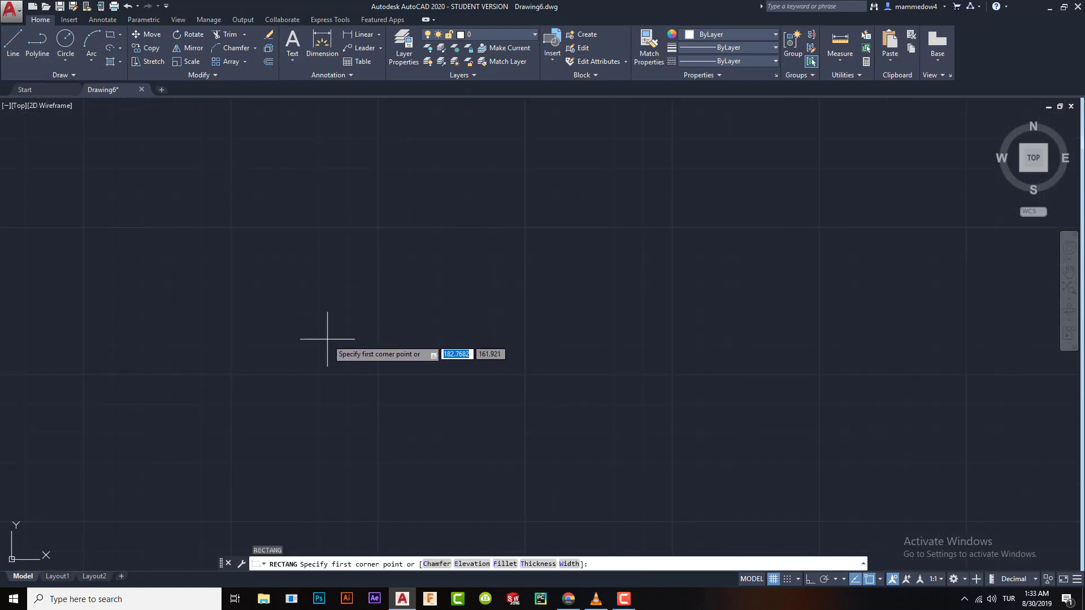
{"action": "left_click", "coordinate": [303, 419]}
{"action": "type", "text": "100"}
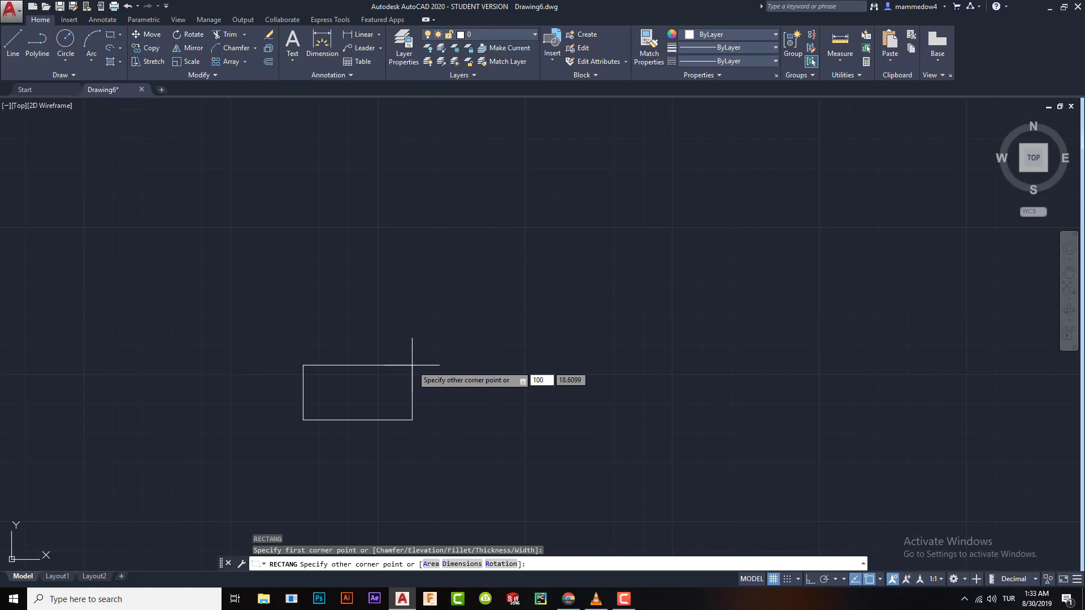
{"action": "key", "text": "Tab"}
{"action": "type", "text": "5"}
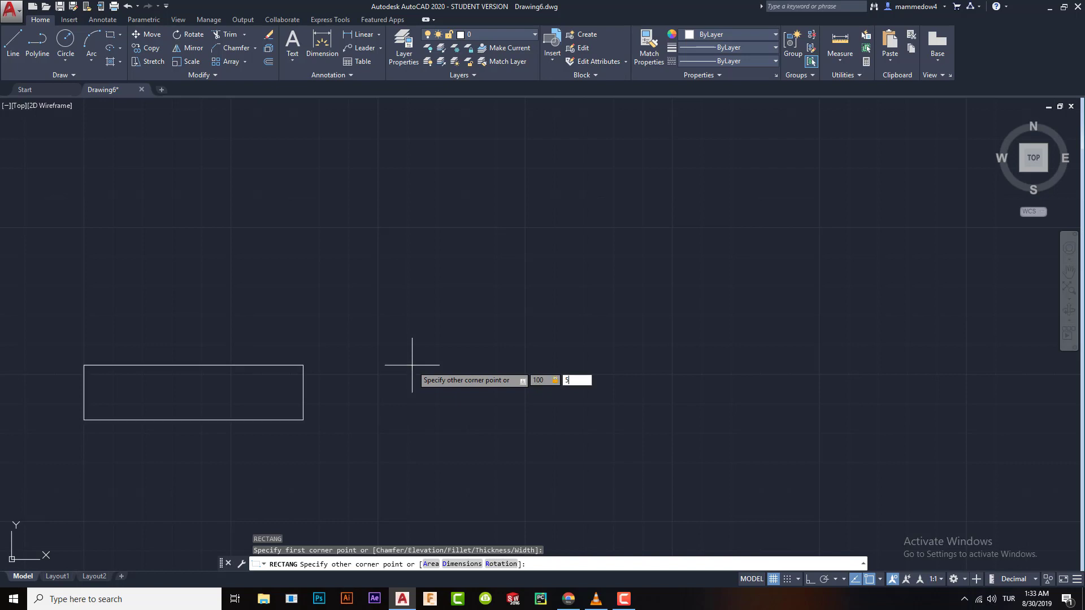
{"action": "key", "text": "Return"}
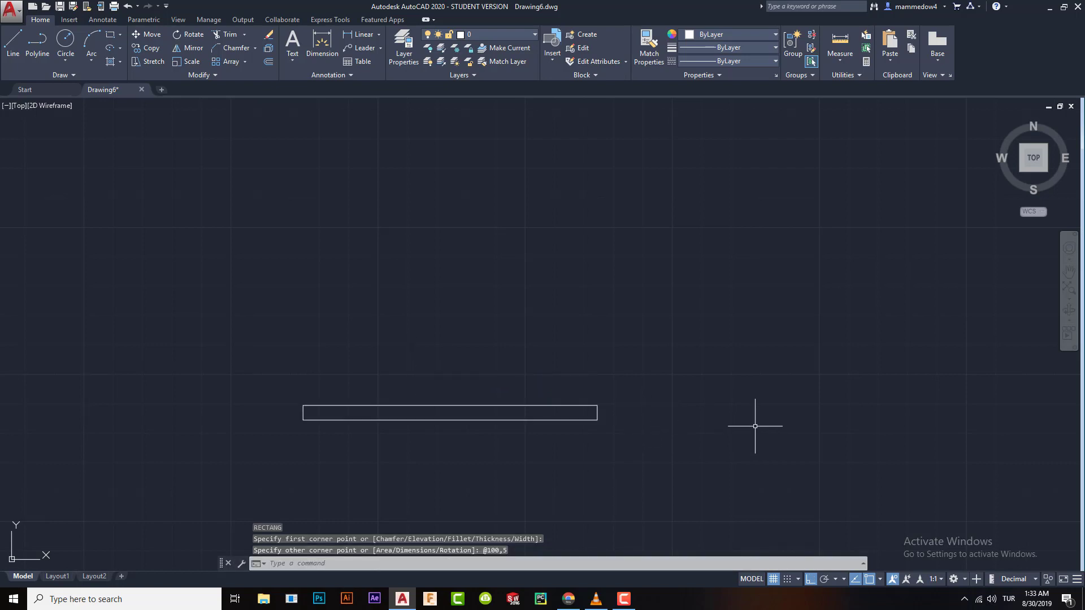
Copy the 100 by 5 rectangle 130 units horizontally to its right
{"action": "middle_click_drag", "start_coordinate": [755, 426], "coordinate": [625, 409]}
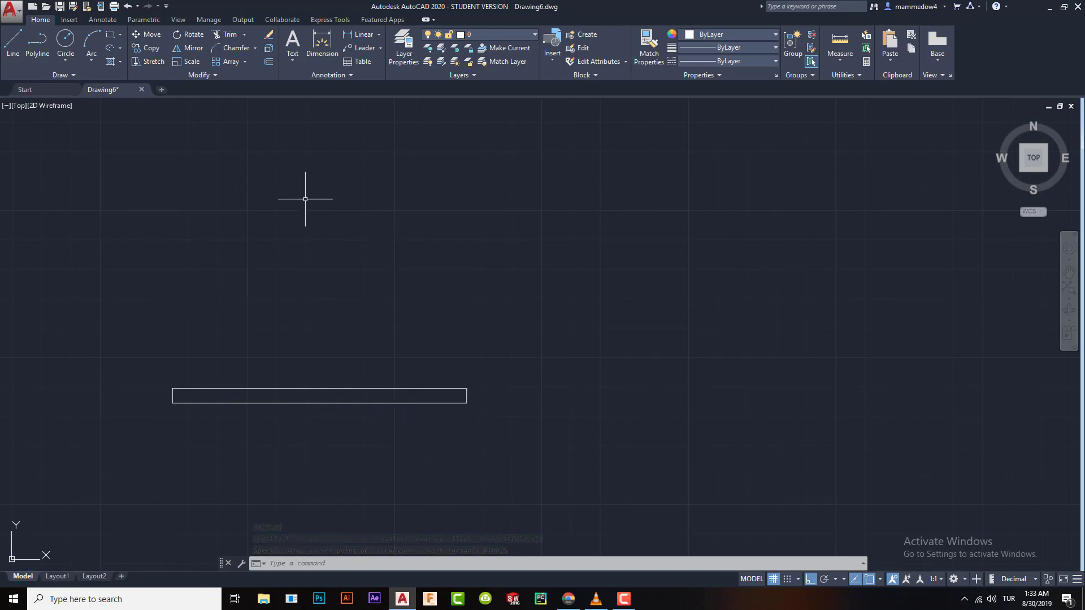
{"action": "type", "text": "ct "}
{"action": "type", "text": "o"}
{"action": "key", "text": "Return"}
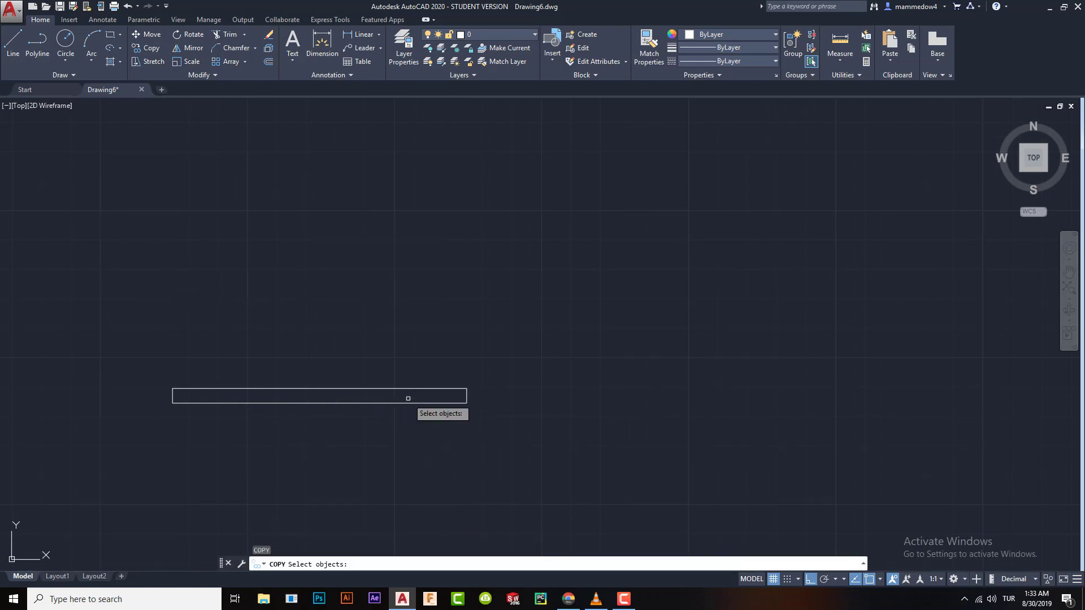
{"action": "left_click", "coordinate": [455, 388]}
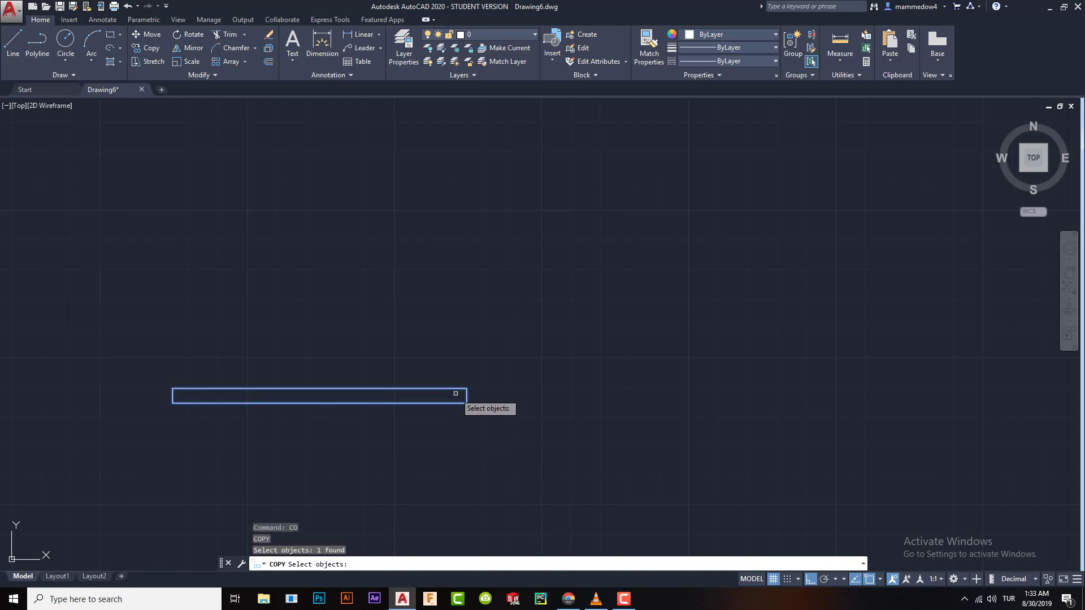
{"action": "key", "text": "Return"}
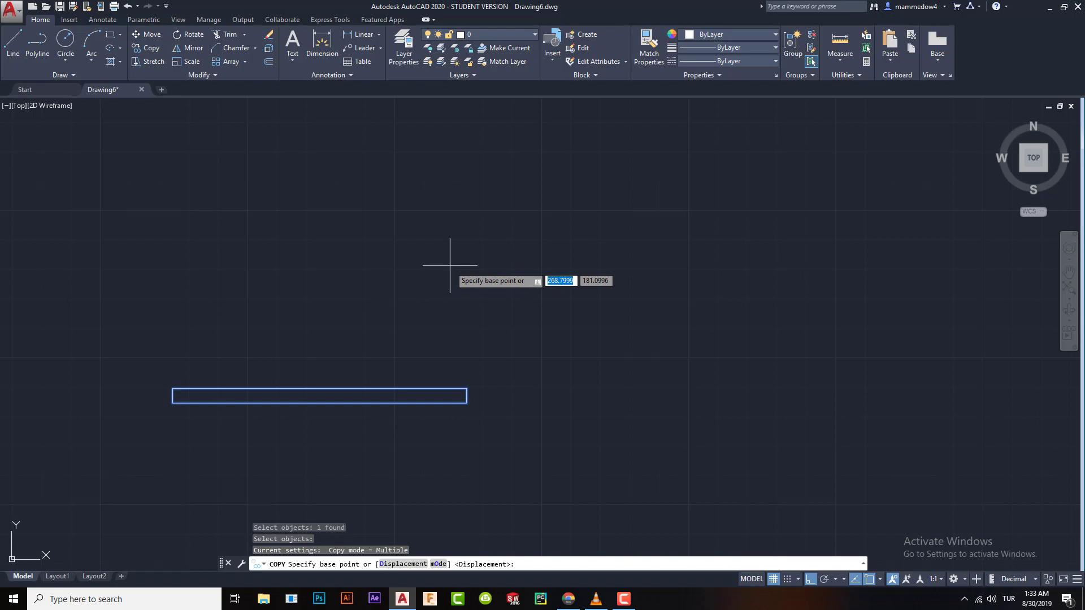
{"action": "left_click", "coordinate": [439, 279]}
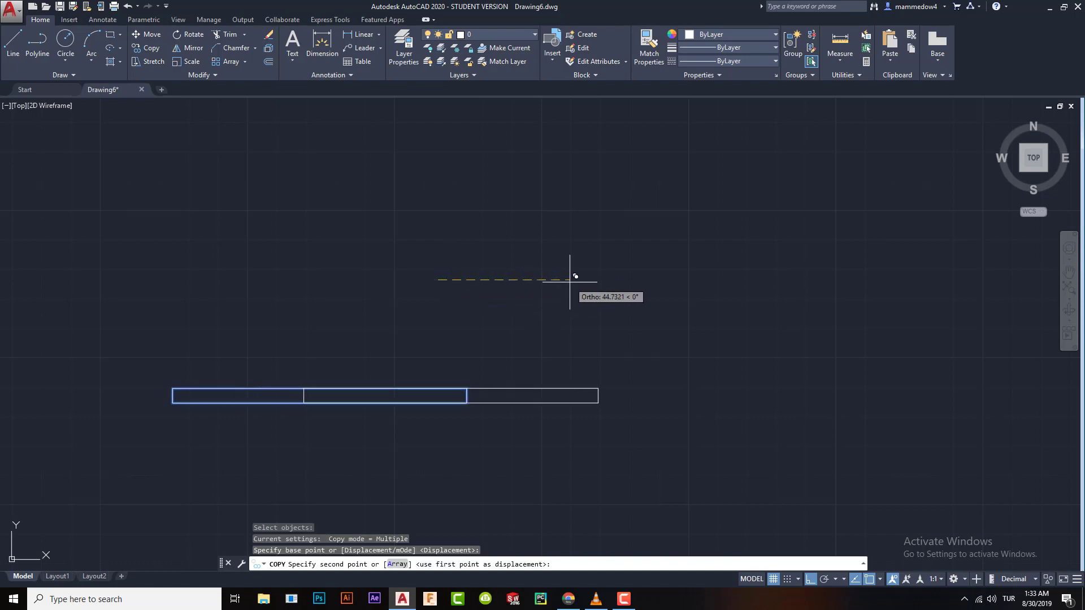
{"action": "type", "text": "130"}
{"action": "key", "text": "Return"}
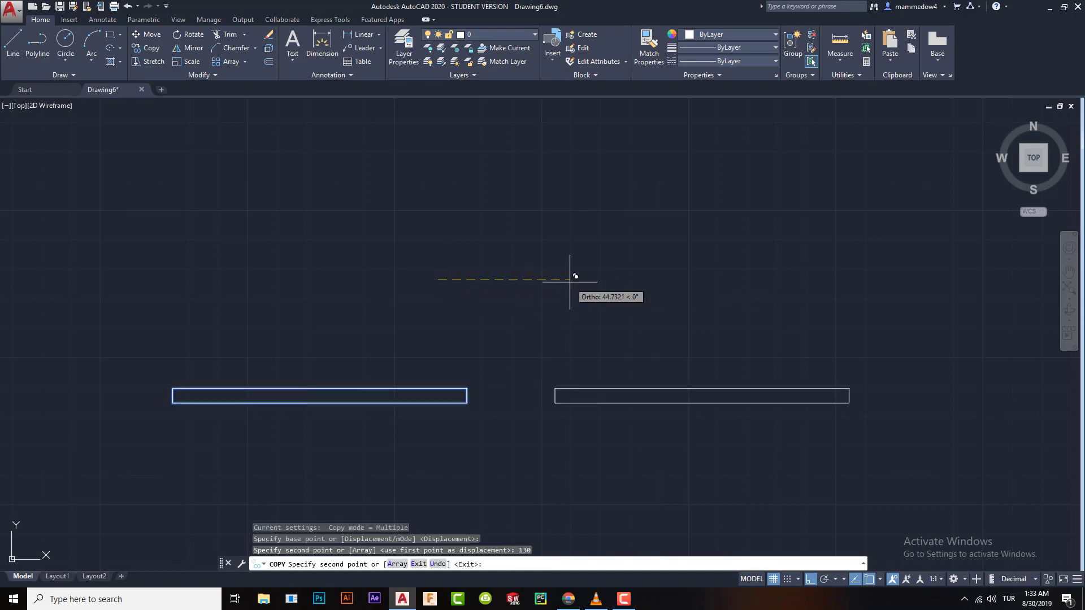
{"action": "key", "text": "Escape"}
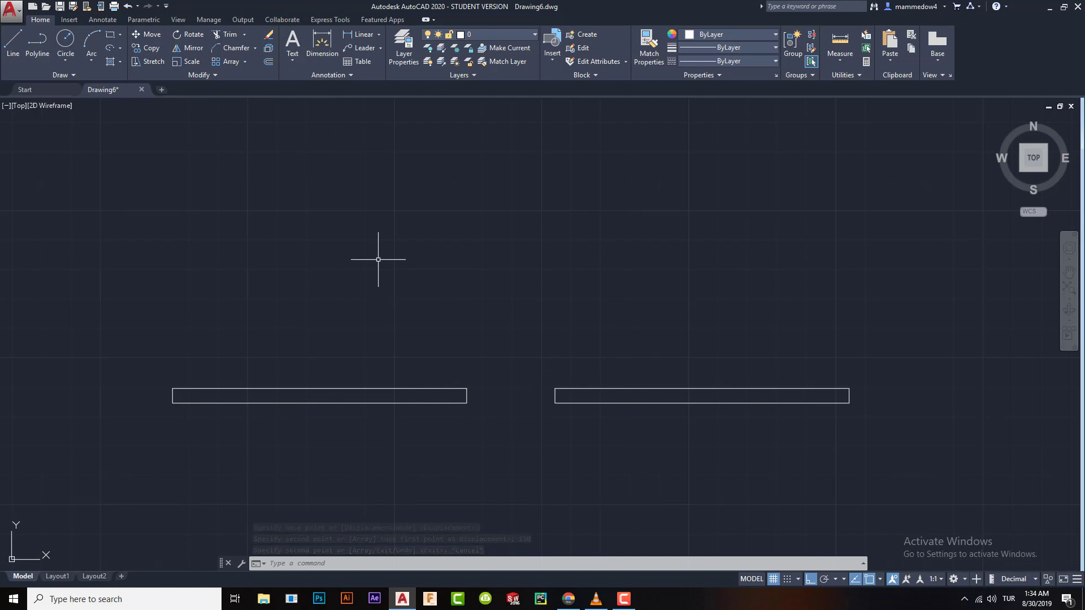
{"action": "type", "text": "mo"}
{"action": "key", "text": "Return"}
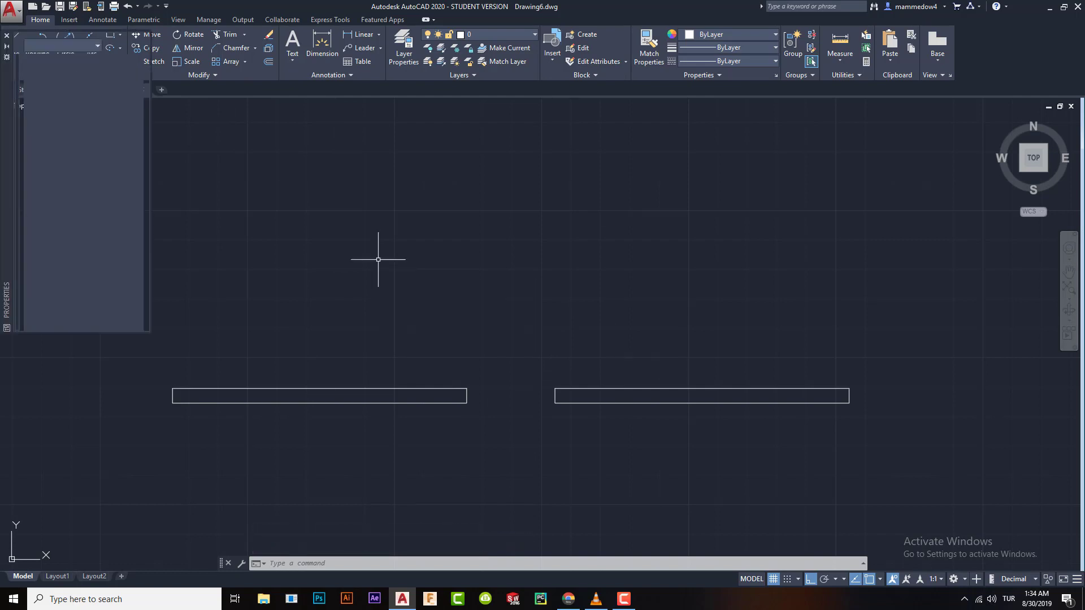
{"action": "left_click", "coordinate": [7, 36]}
Move the right-hand thin rectangle 20 units horizontally to the right, away from the other rectangle
{"action": "type", "text": "m"}
{"action": "key", "text": "Return"}
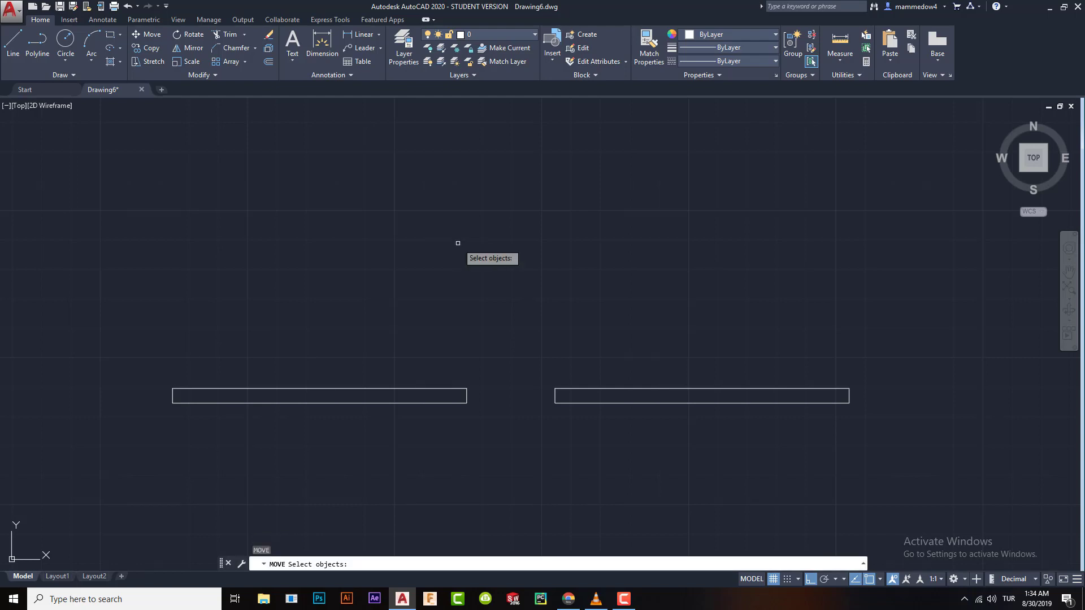
{"action": "left_click", "coordinate": [662, 389]}
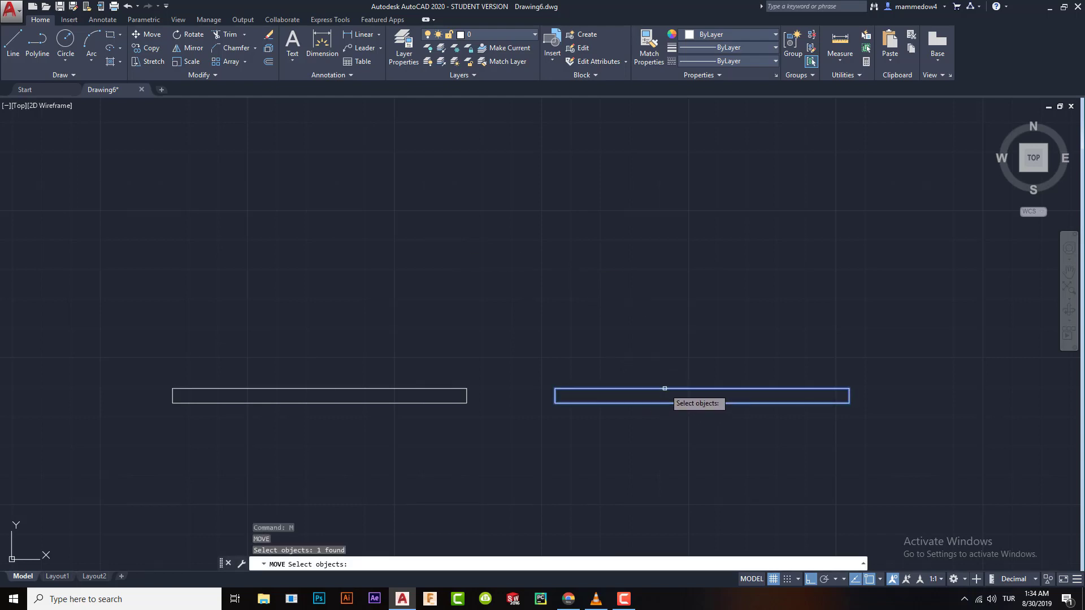
{"action": "key", "text": "Return"}
{"action": "left_click", "coordinate": [613, 318]}
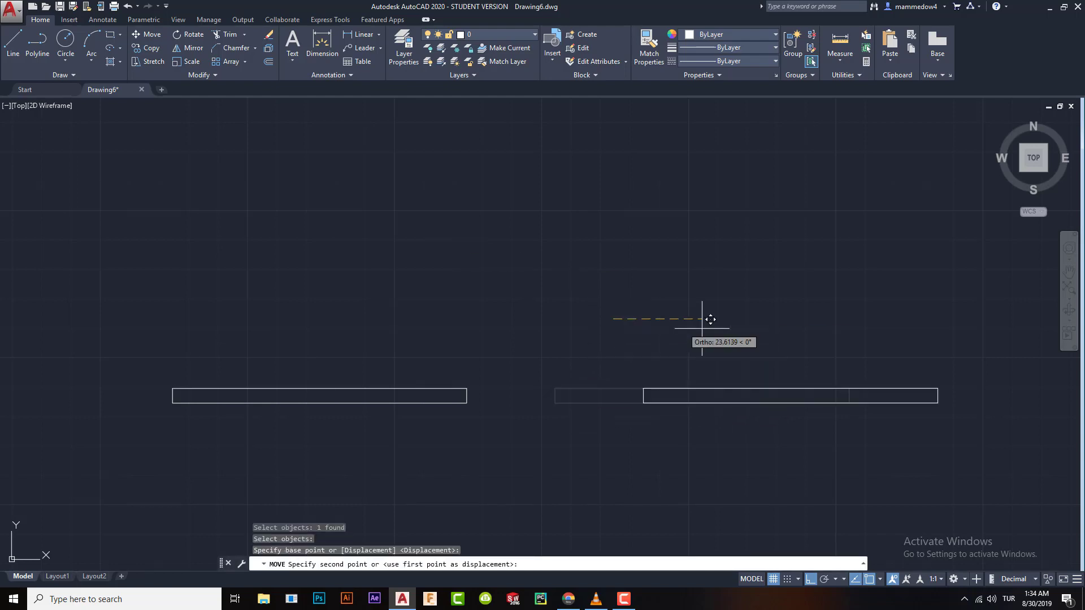
{"action": "type", "text": "20"}
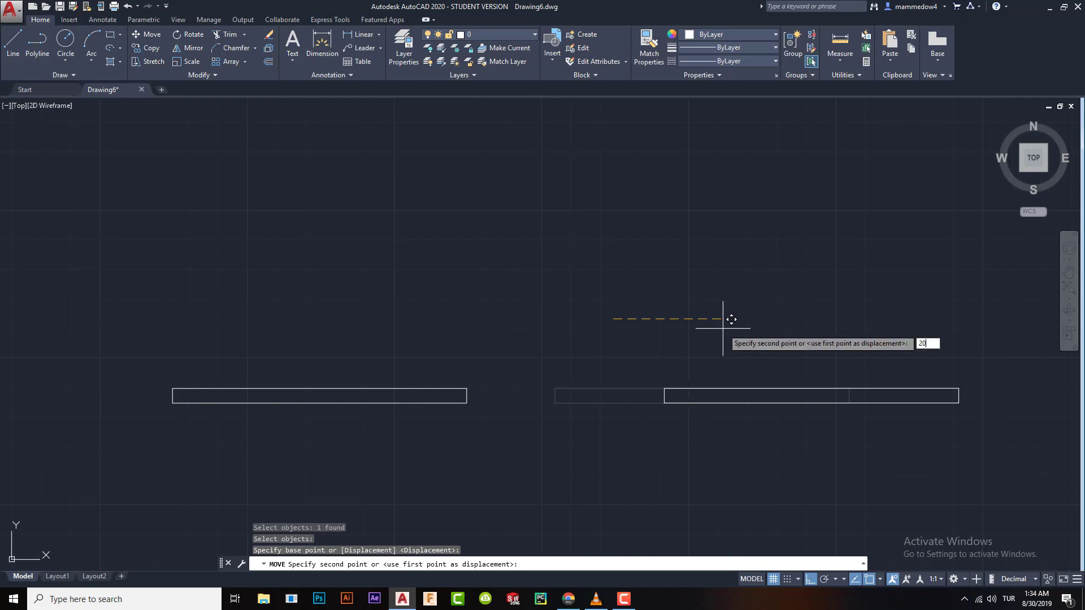
{"action": "key", "text": "Return"}
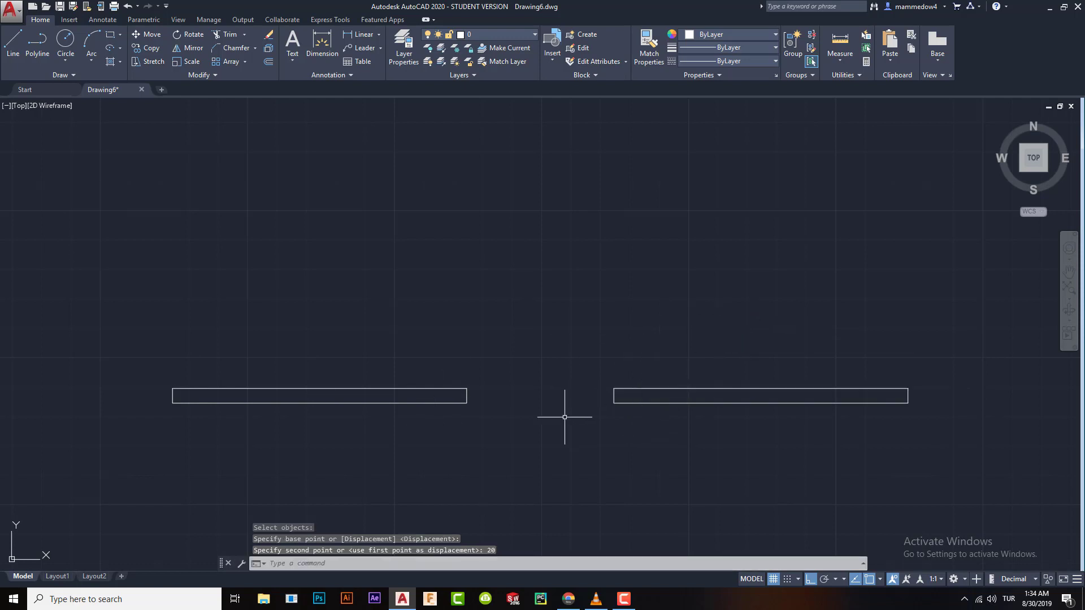
{"action": "key", "text": "Escape"}
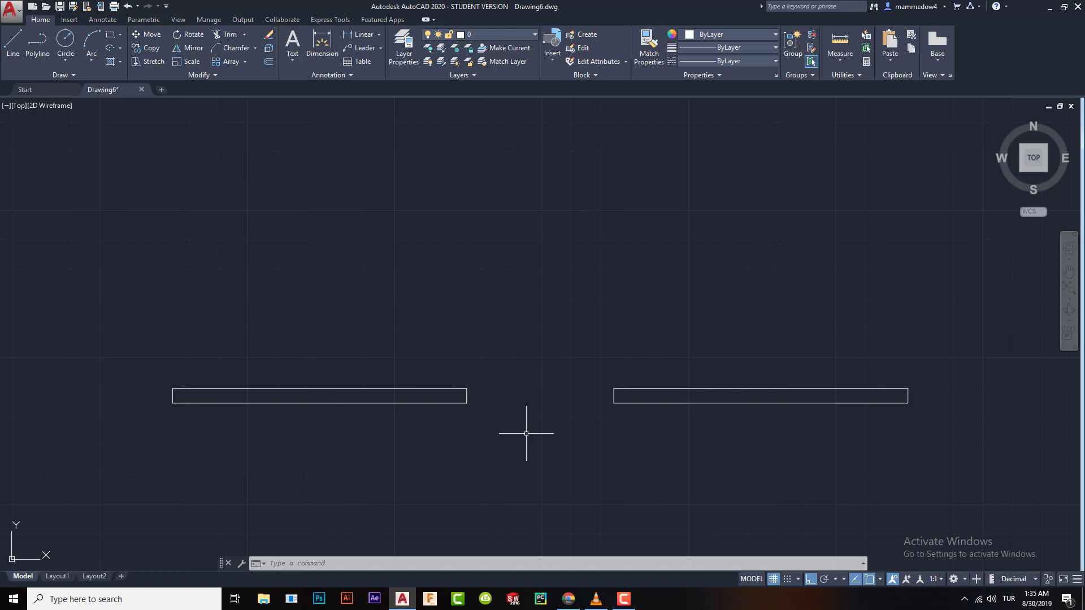
Open the DesignCenter and browse the blocks of Home - Space Planner.dwg in the en-us DesignCenter sample folder
{"action": "type", "text": "DC"}
{"action": "key", "text": "Return"}
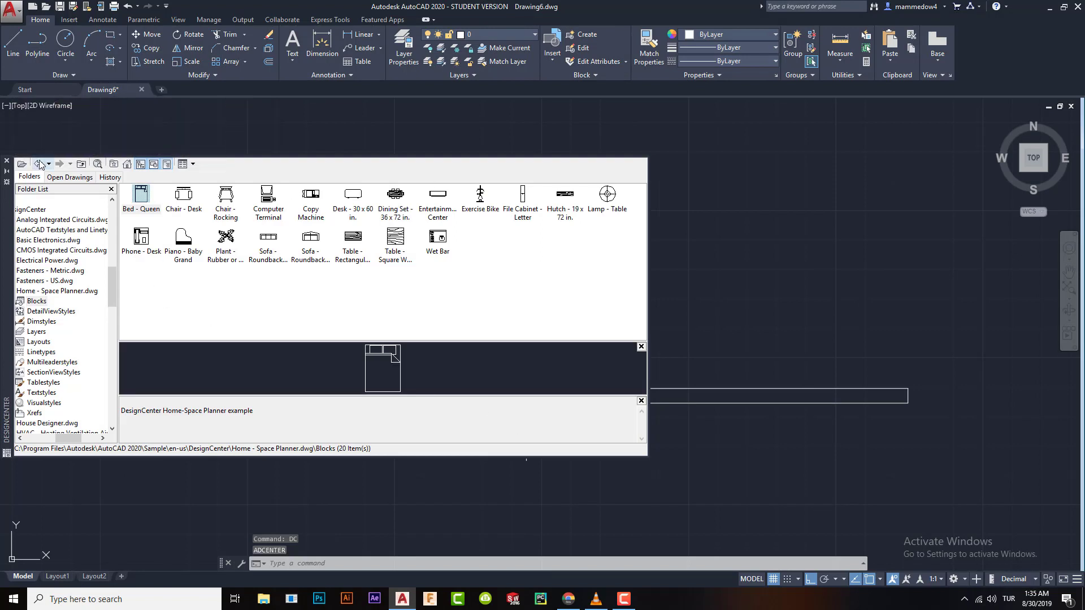
{"action": "left_click", "coordinate": [128, 165]}
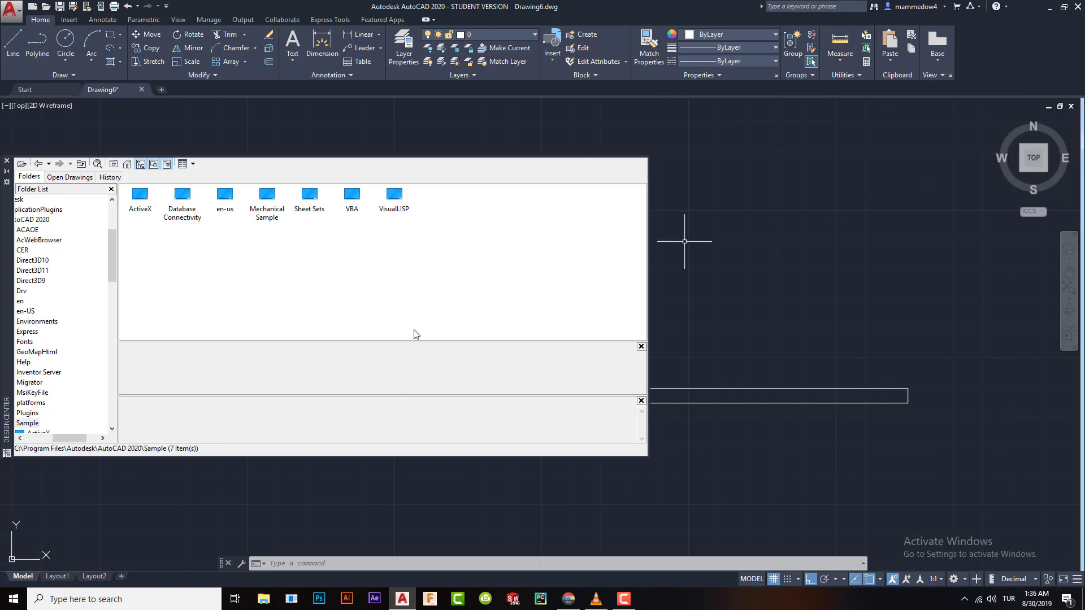
{"action": "double_click", "coordinate": [225, 195]}
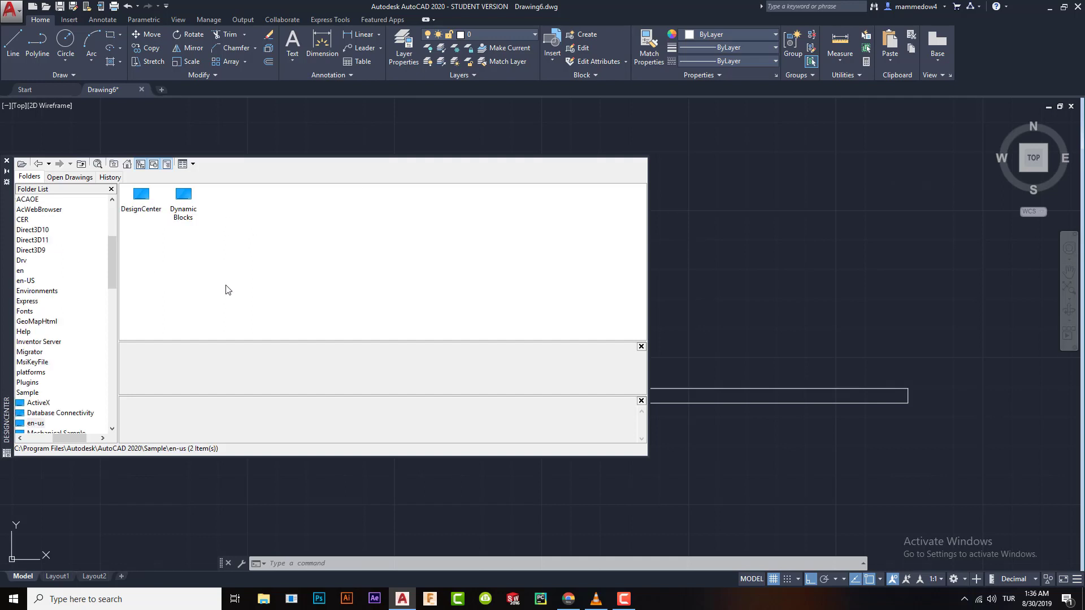
{"action": "double_click", "coordinate": [141, 195]}
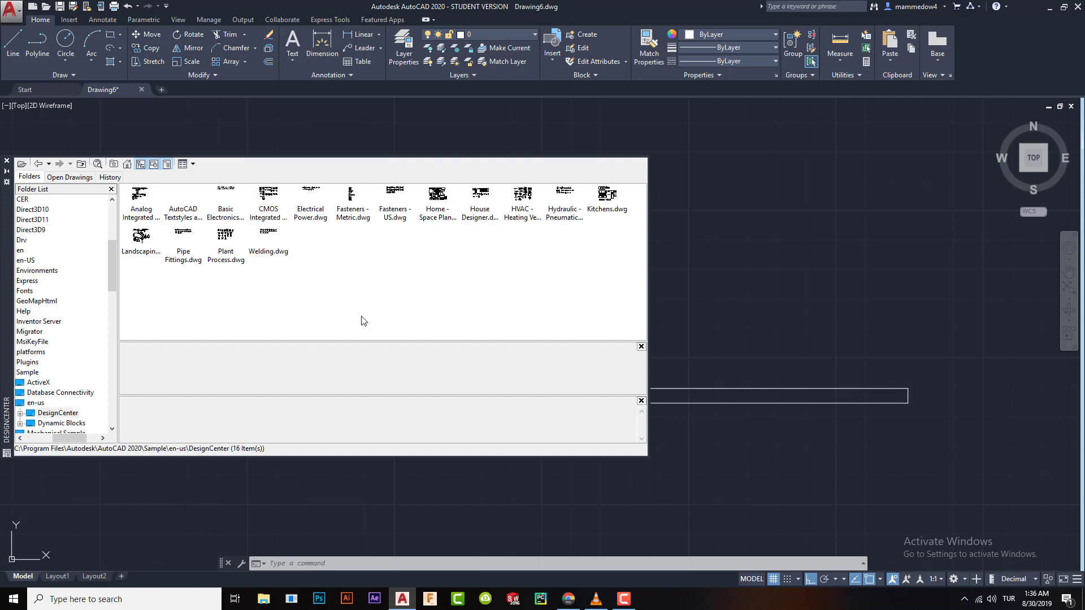
{"action": "double_click", "coordinate": [427, 200]}
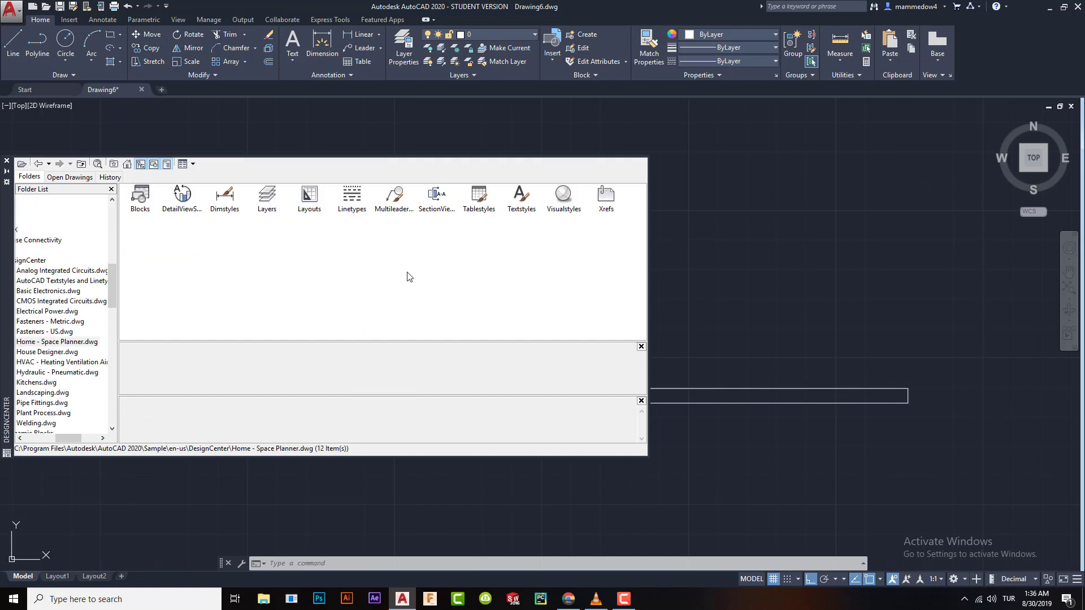
{"action": "double_click", "coordinate": [142, 193]}
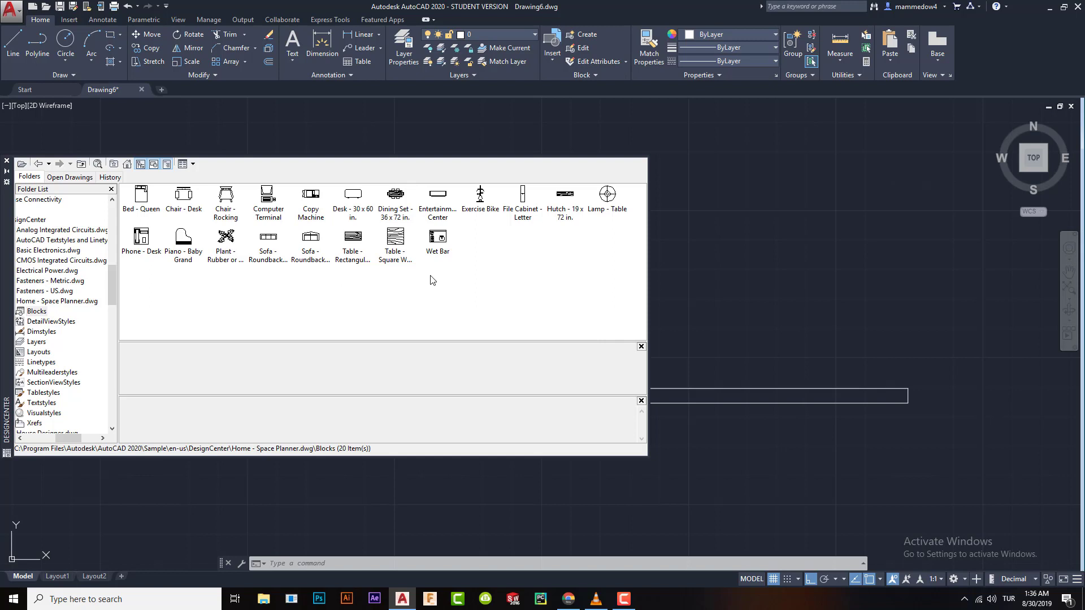
Browse the blocks of Assembly Sample.dwg in the ActiveX ExtAttr sample folder
{"action": "left_click", "coordinate": [128, 164]}
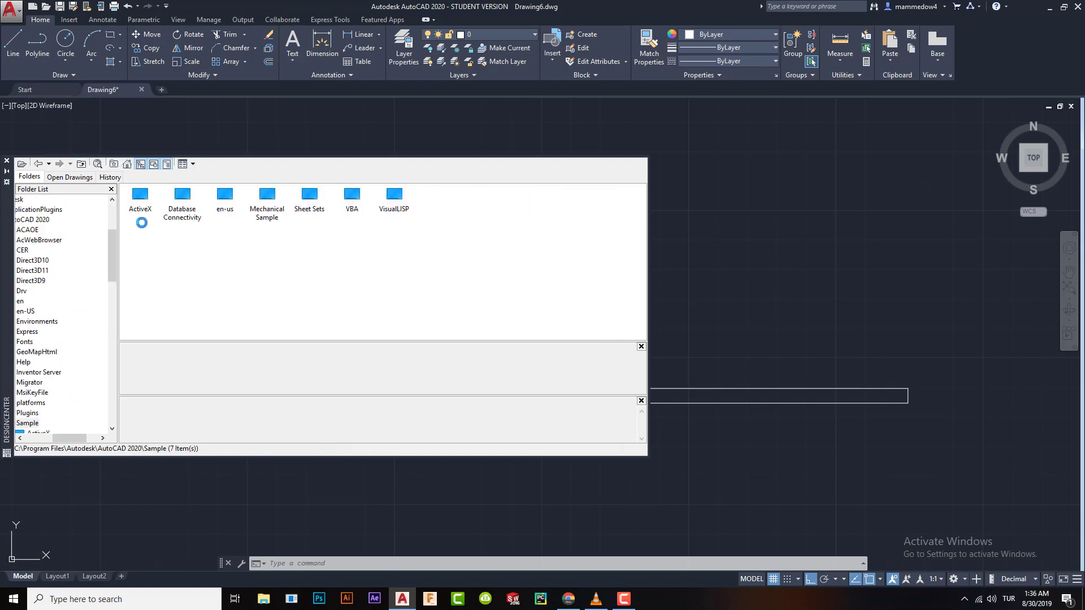
{"action": "double_click", "coordinate": [142, 196]}
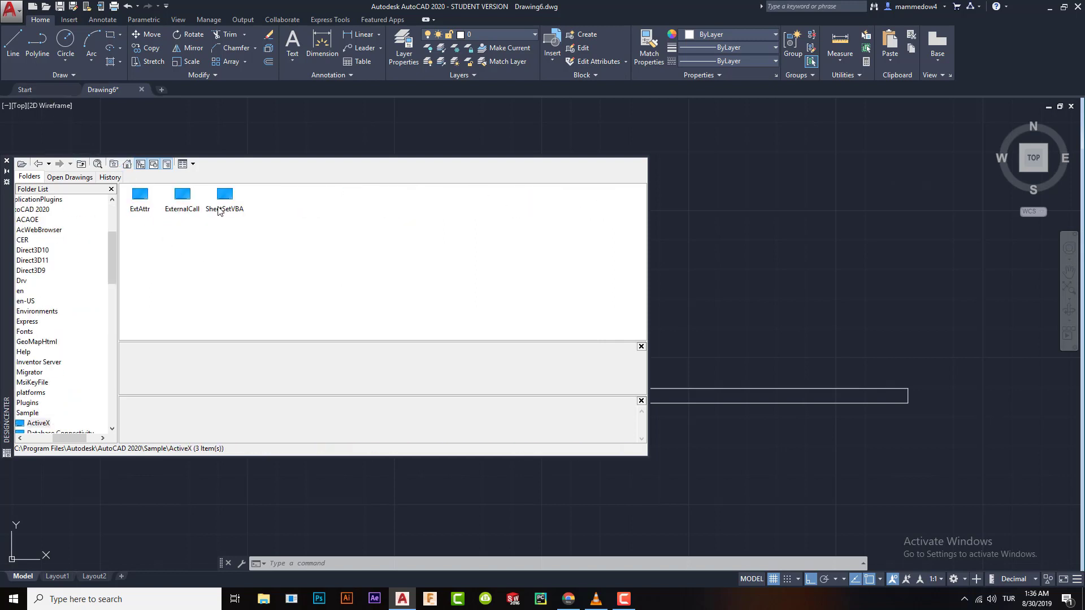
{"action": "double_click", "coordinate": [148, 210]}
{"action": "double_click", "coordinate": [146, 217]}
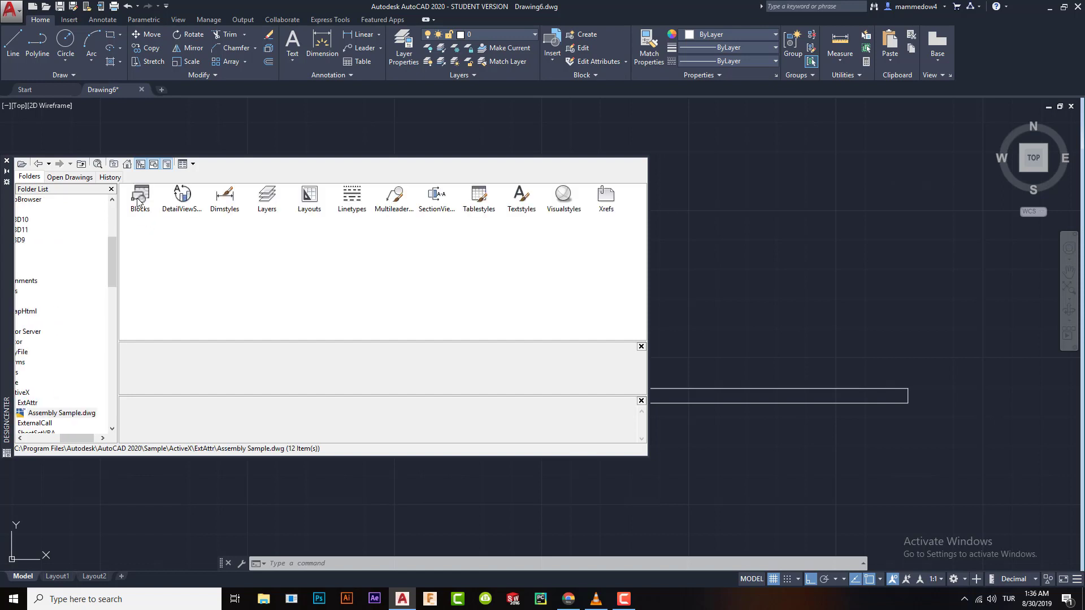
{"action": "double_click", "coordinate": [145, 197]}
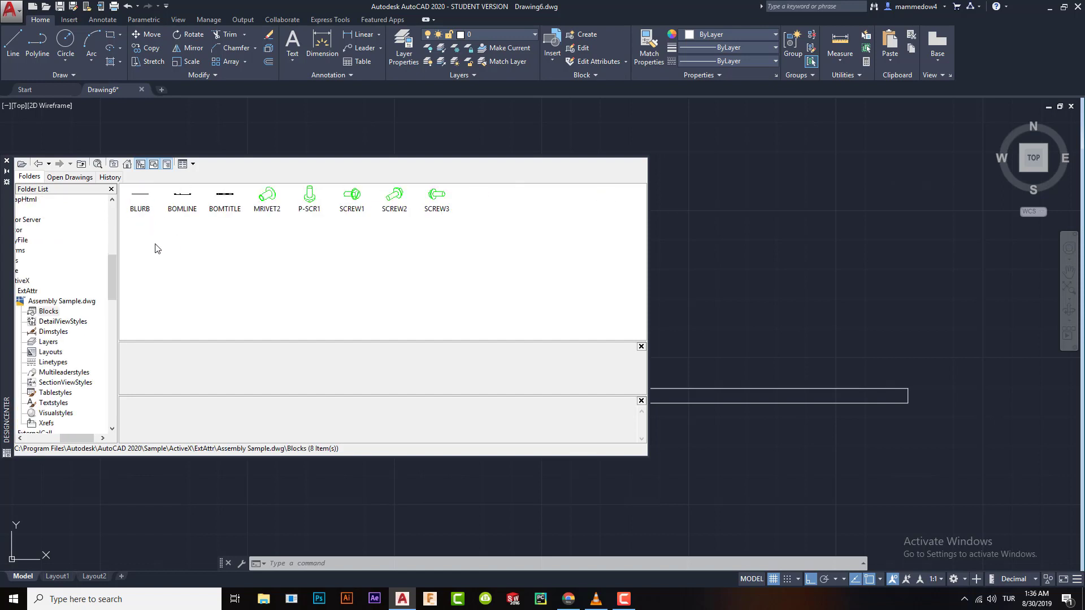
Insert the DR-36 door block from Floor Plan Sample.dwg in Database Connectivity above the right-hand rectangle and close the DesignCenter
{"action": "left_click", "coordinate": [127, 164]}
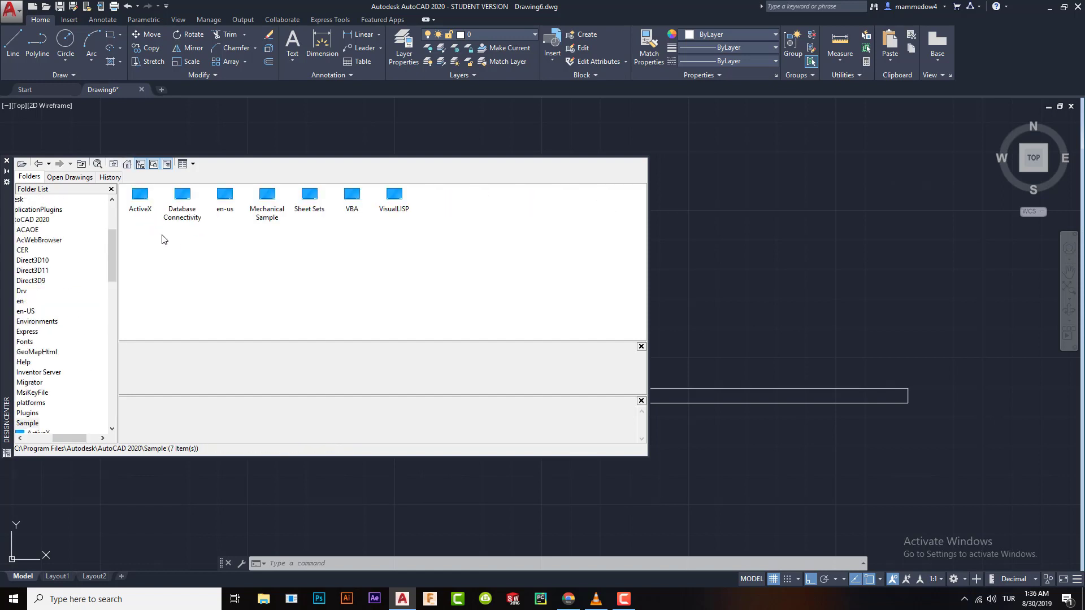
{"action": "double_click", "coordinate": [180, 211]}
{"action": "double_click", "coordinate": [180, 199]}
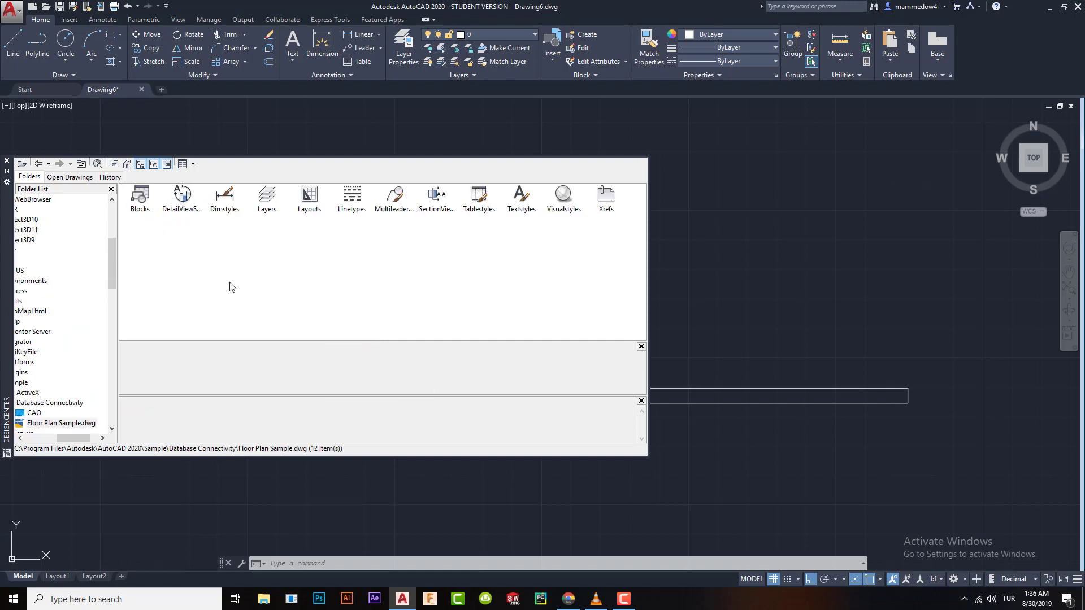
{"action": "double_click", "coordinate": [141, 200]}
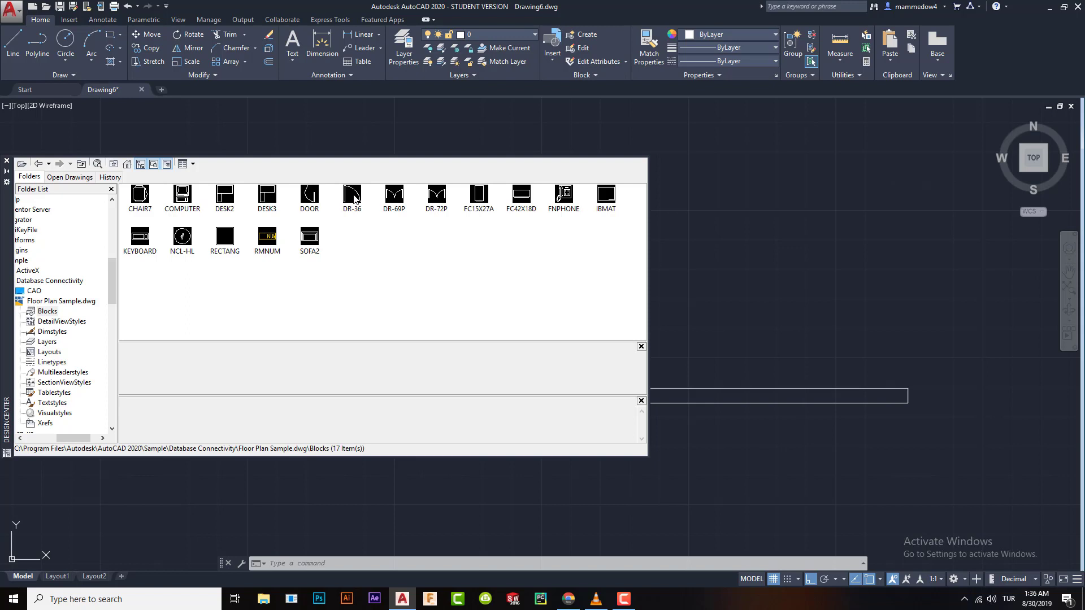
{"action": "mouse_move", "coordinate": [354, 198]}
{"action": "left_mouse_down"}
{"action": "mouse_move", "coordinate": [778, 224]}
{"action": "mouse_move", "coordinate": [836, 208]}
{"action": "mouse_move", "coordinate": [751, 232]}
{"action": "mouse_move", "coordinate": [433, 219]}
{"action": "mouse_move", "coordinate": [733, 233]}
{"action": "mouse_move", "coordinate": [726, 265]}
{"action": "mouse_move", "coordinate": [752, 256]}
{"action": "left_mouse_up"}
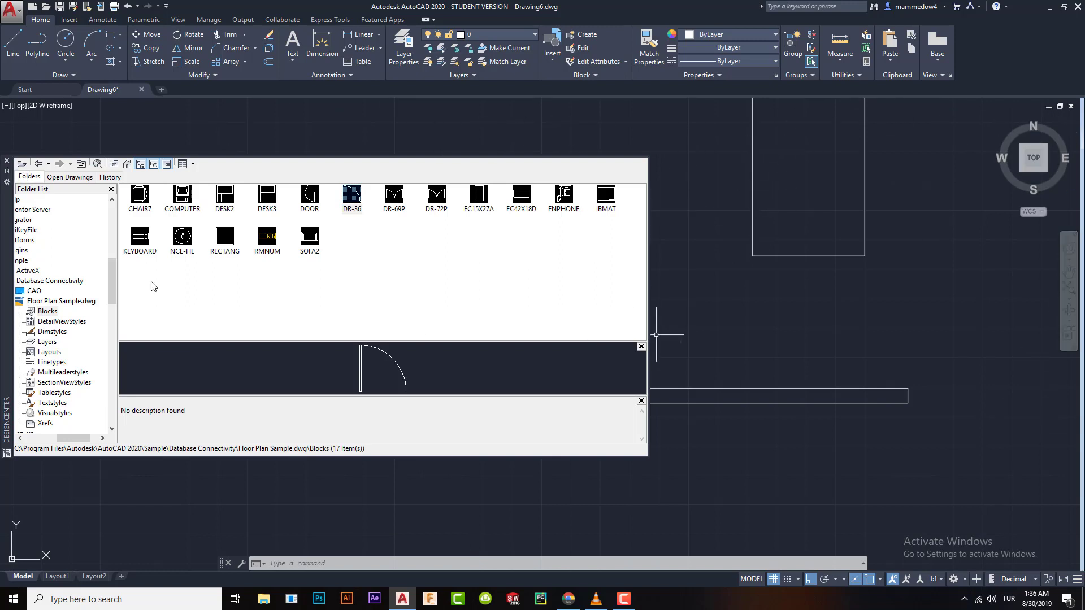
{"action": "left_click", "coordinate": [7, 161]}
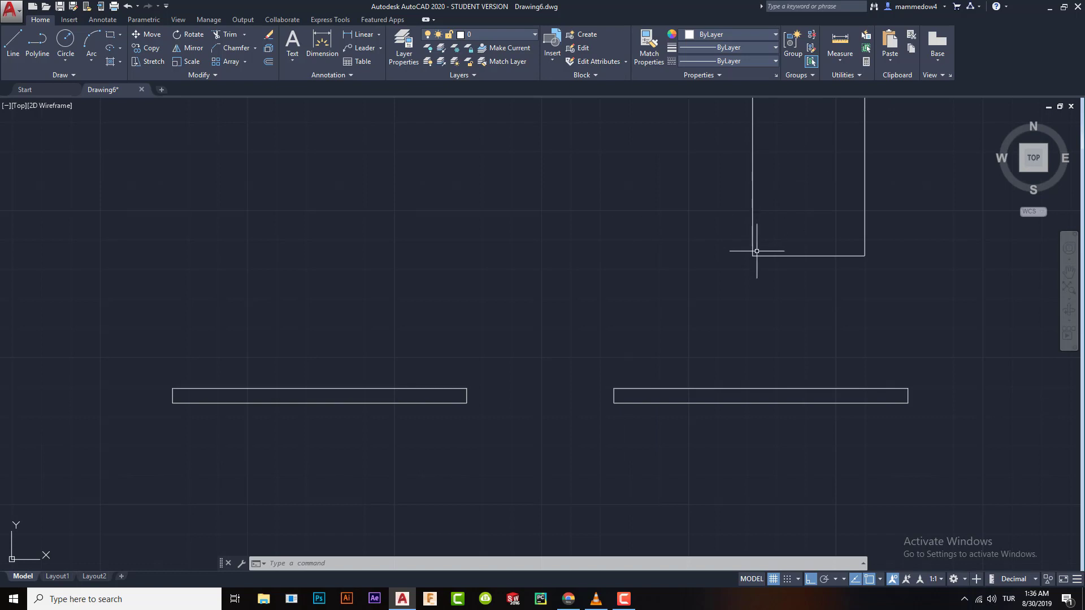
Move the door block horizontally to the left by its insertion point, clear of the two thin rectangles and the origin
{"action": "scroll", "coordinate": [781, 208], "scroll_direction": "down", "scroll_amount": 4}
{"action": "scroll", "coordinate": [781, 208], "scroll_direction": "down", "scroll_amount": 8}
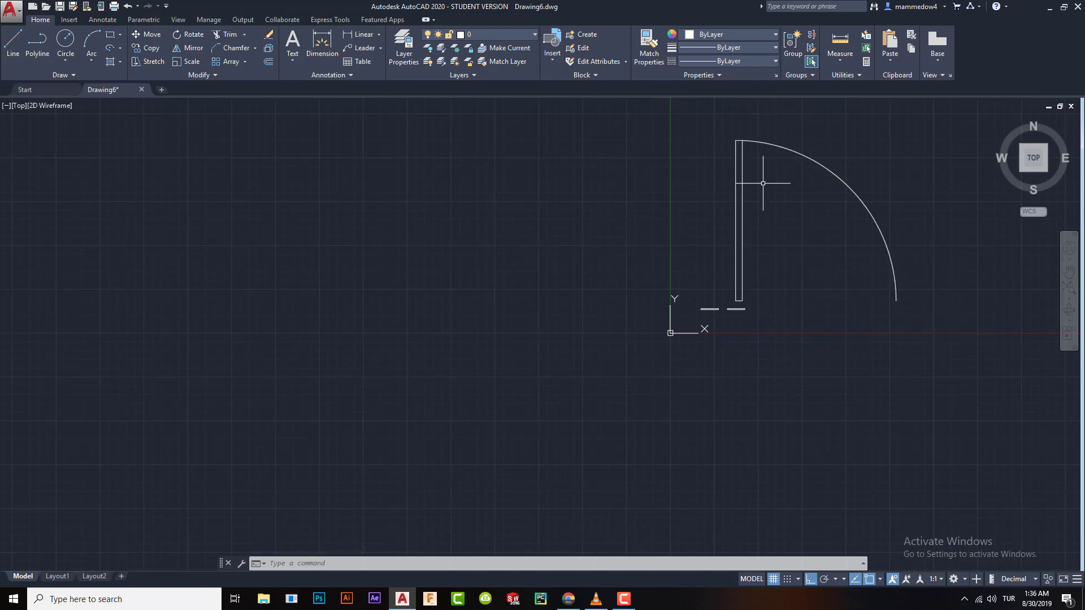
{"action": "left_click", "coordinate": [739, 226]}
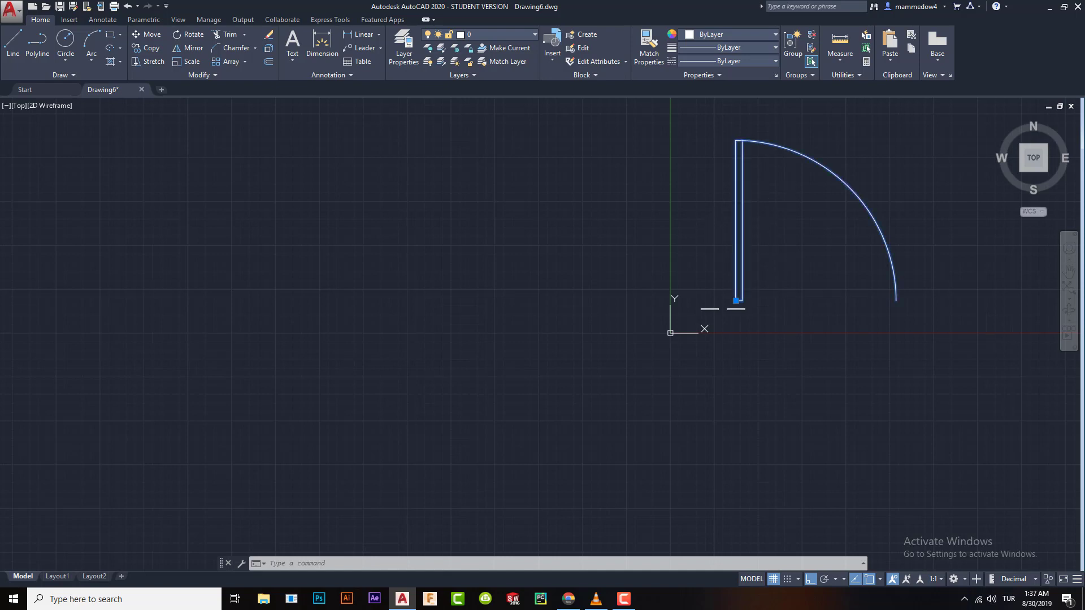
{"action": "left_click", "coordinate": [736, 304]}
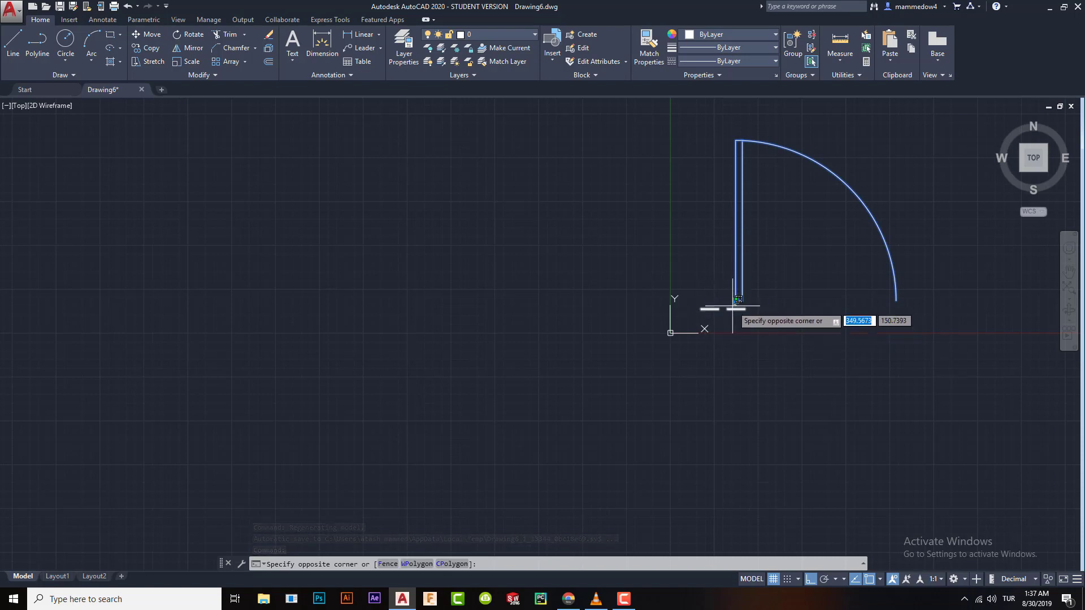
{"action": "key", "text": "Escape"}
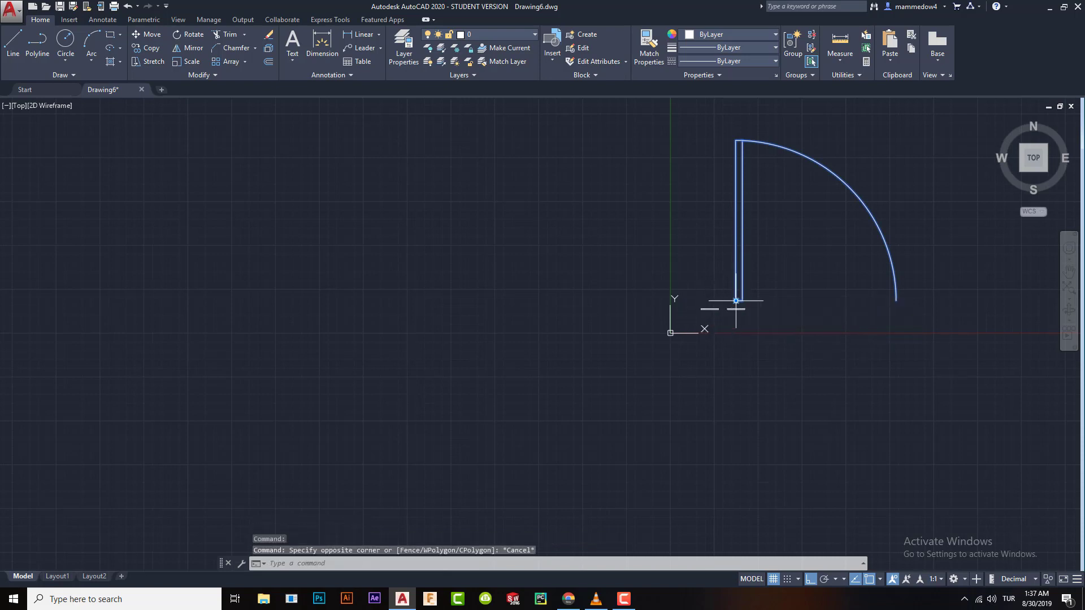
{"action": "left_click", "coordinate": [736, 300]}
{"action": "left_click", "coordinate": [441, 300]}
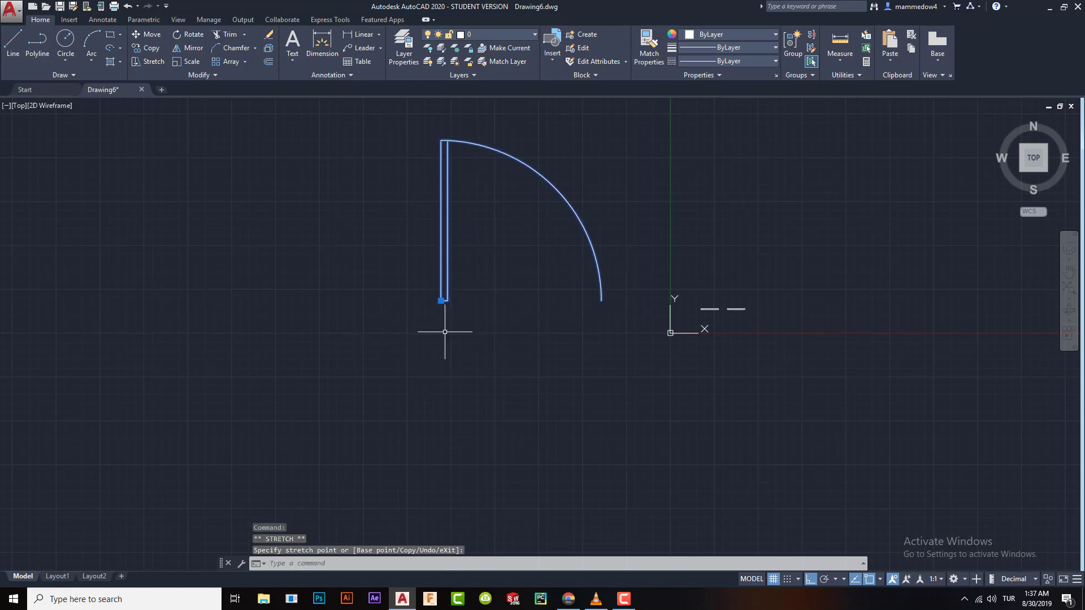
{"action": "key", "text": "Escape"}
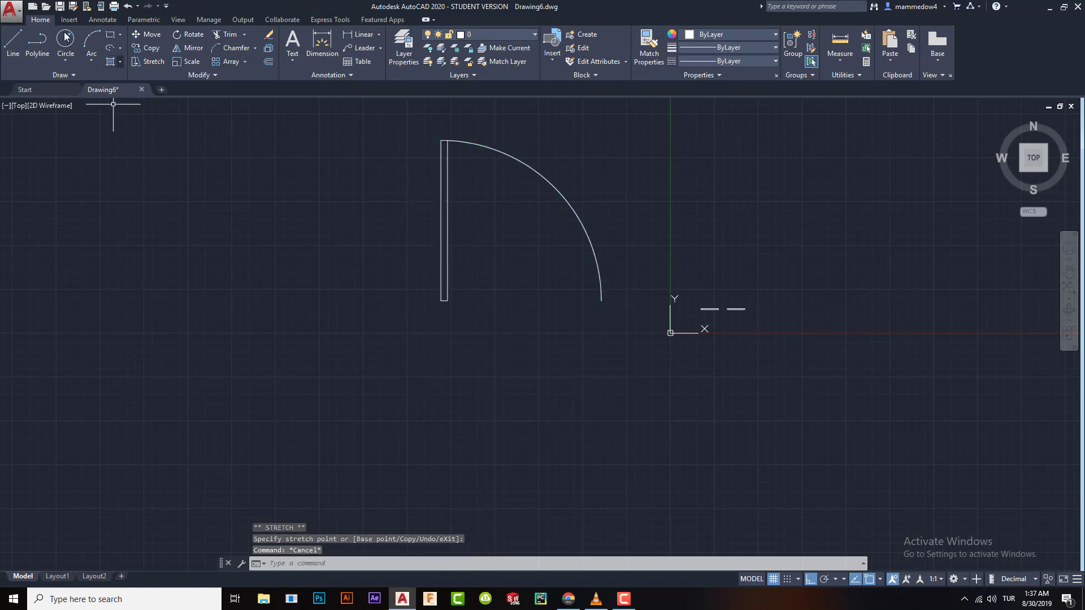
Draw a small rectangle extending down and to the left from the door's lower-left corner
{"action": "left_click", "coordinate": [110, 35]}
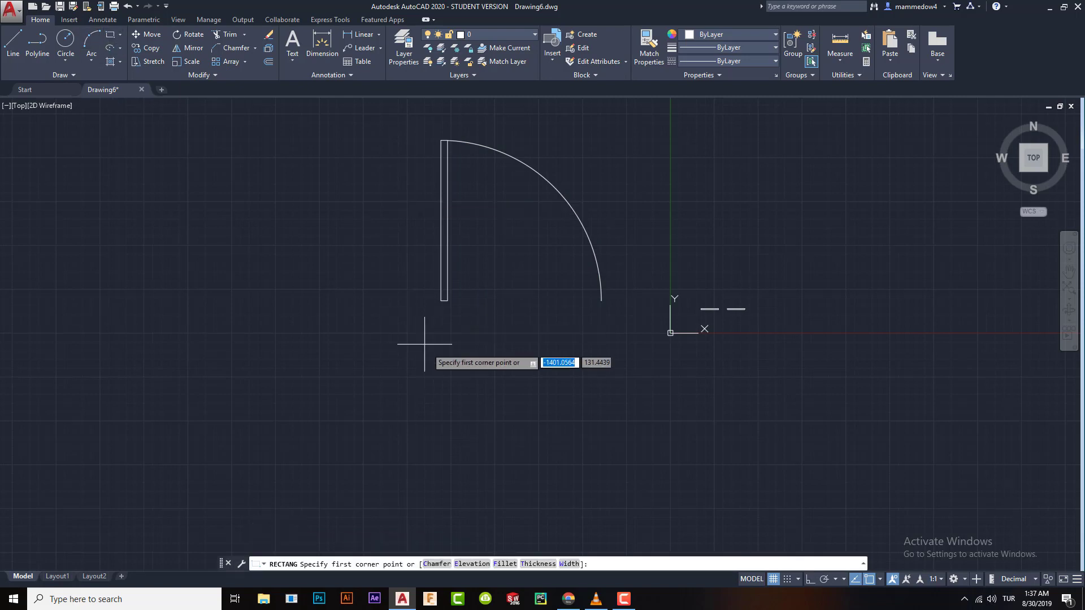
{"action": "left_click", "coordinate": [441, 300]}
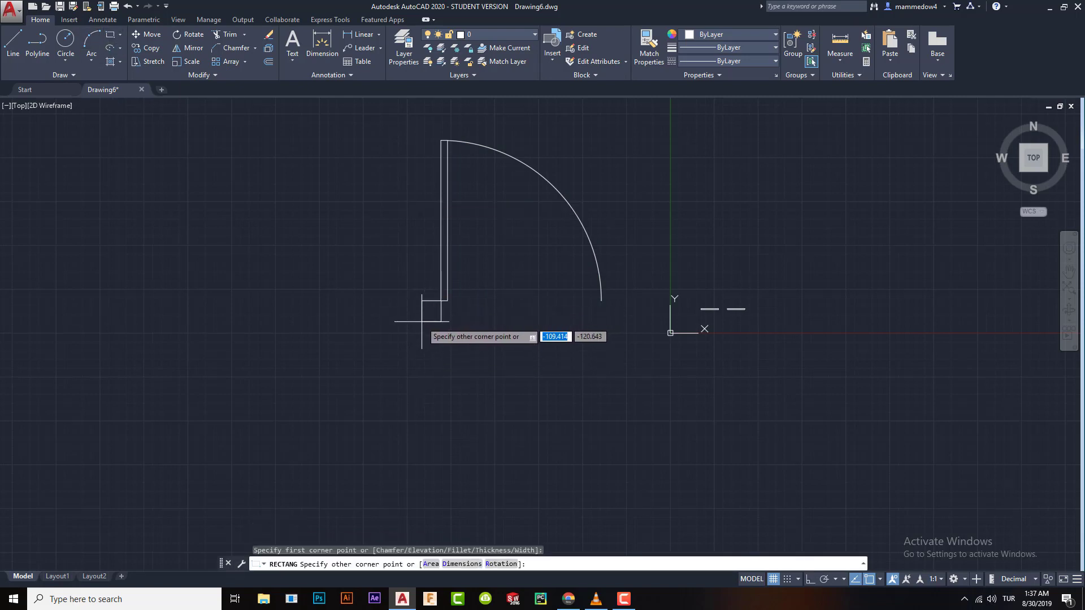
{"action": "left_click", "coordinate": [422, 323]}
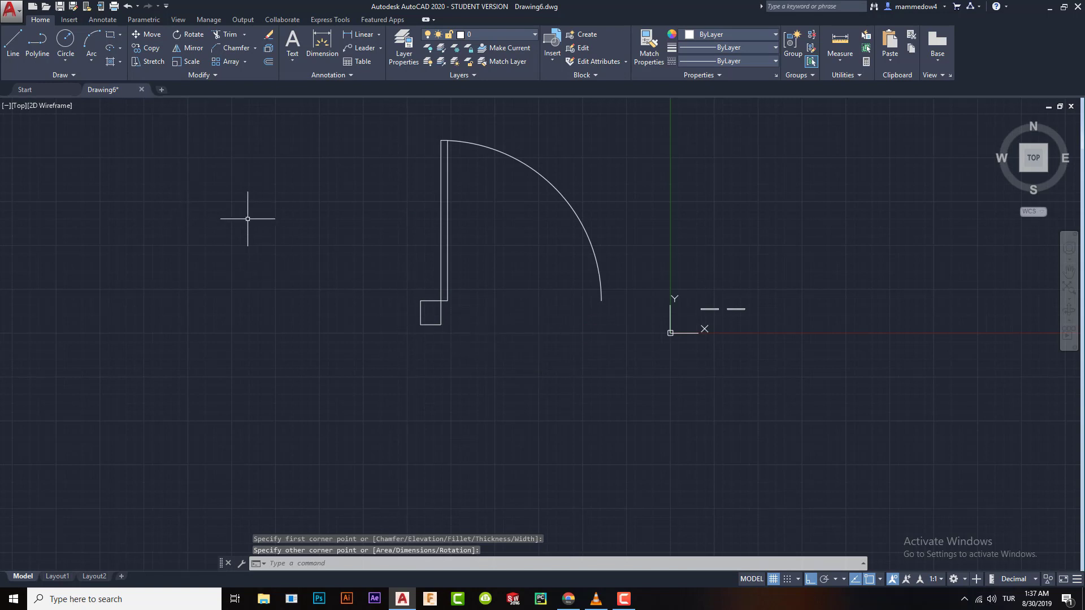
Copy the small rectangle by its upper-left corner to the lower end of the door's swing arc
{"action": "type", "text": "co"}
{"action": "key", "text": "Return"}
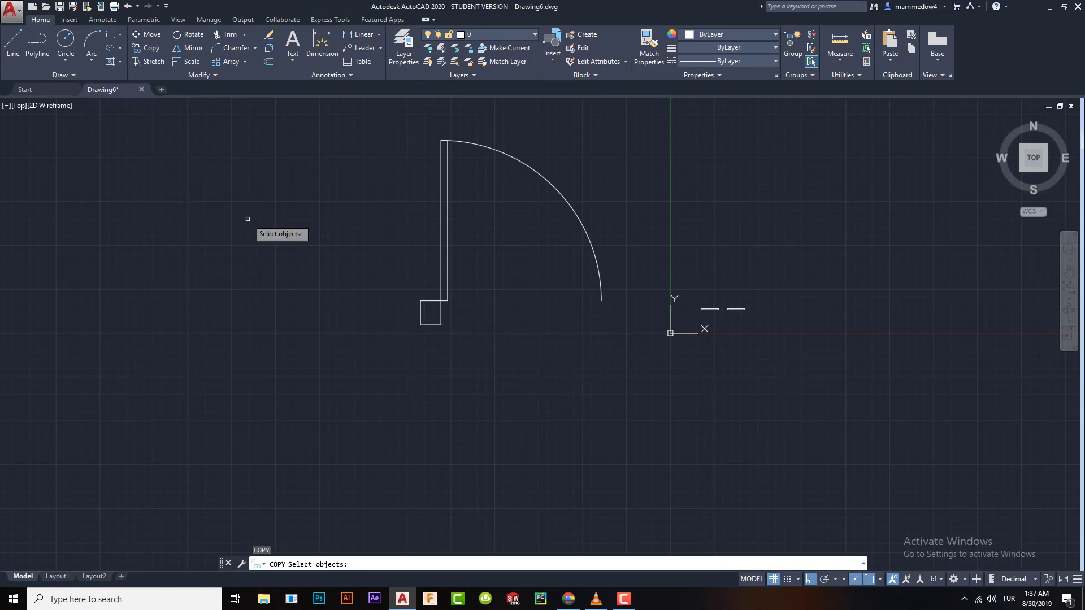
{"action": "left_click", "coordinate": [421, 315]}
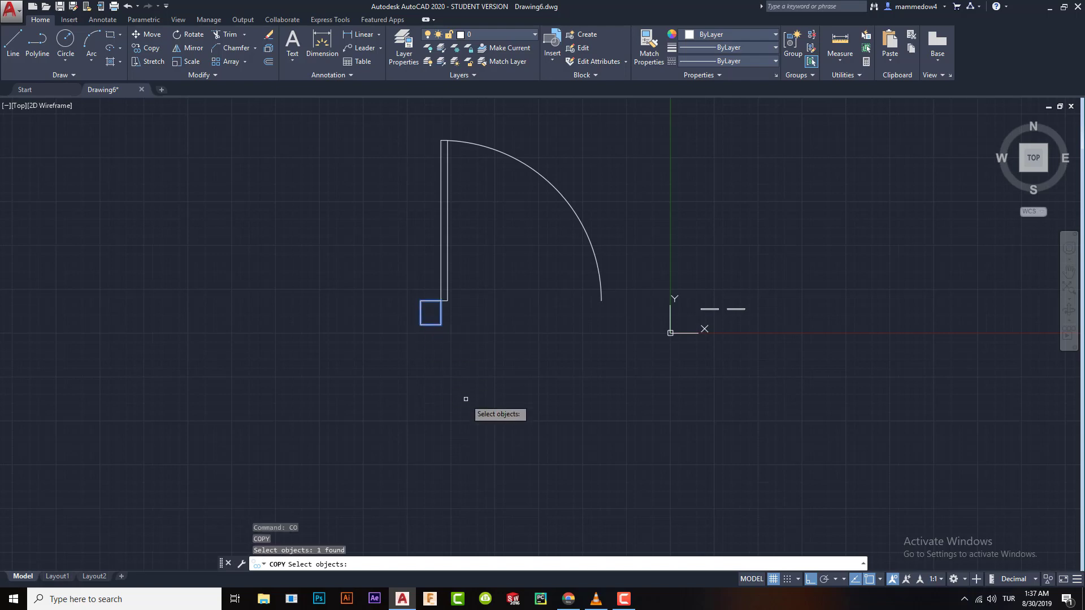
{"action": "key", "text": "Return"}
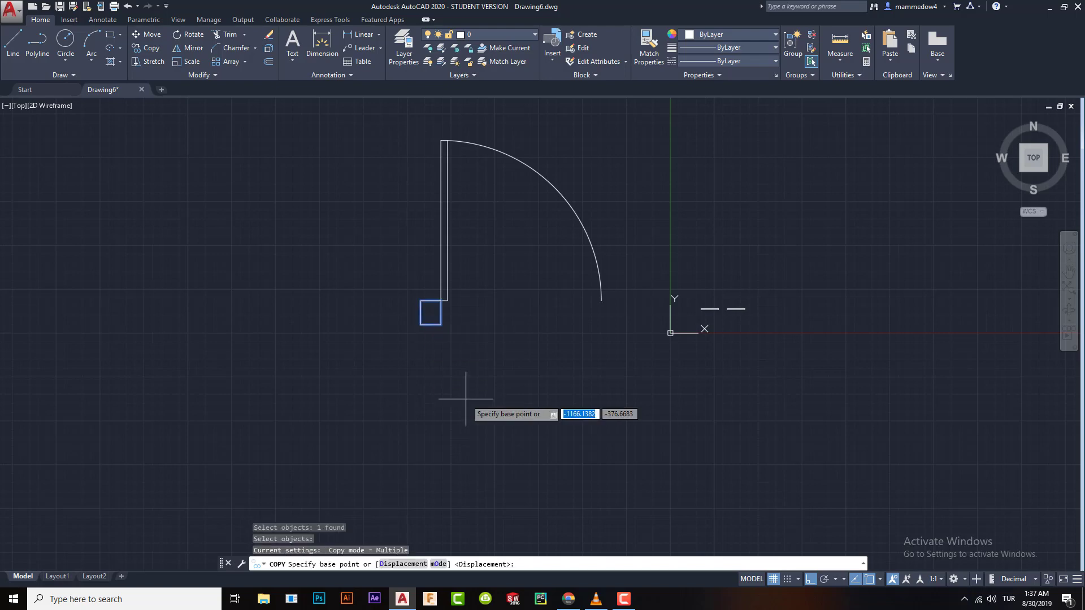
{"action": "left_click", "coordinate": [420, 301]}
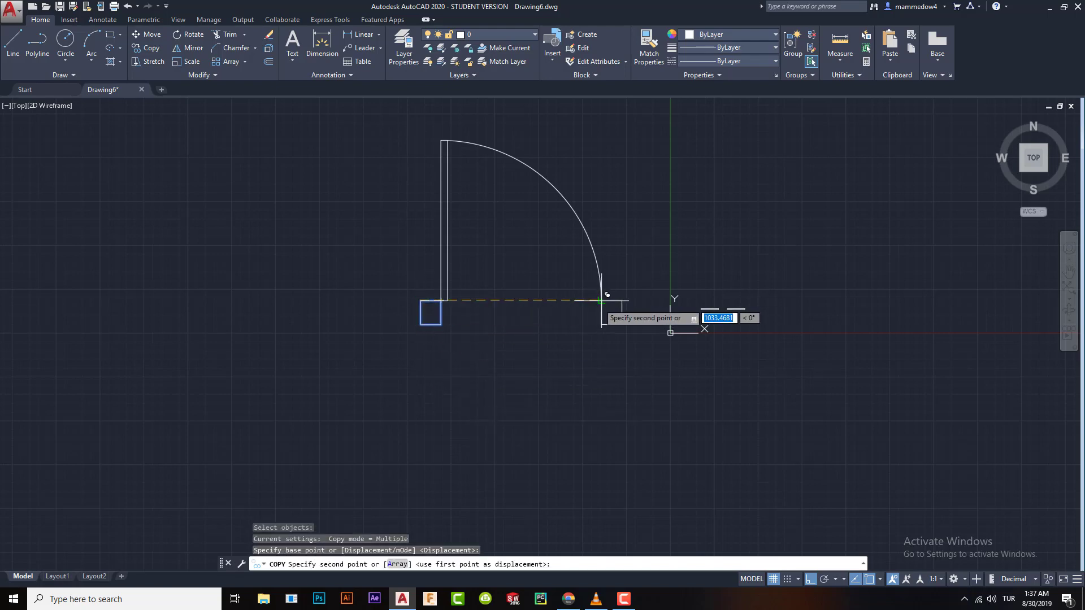
{"action": "left_click", "coordinate": [607, 295]}
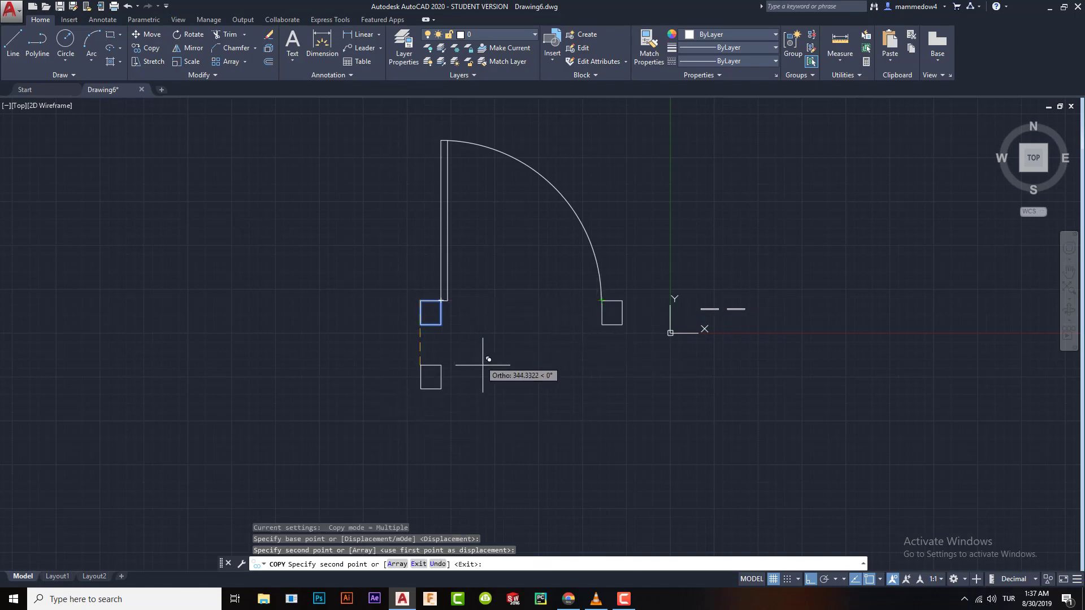
{"action": "key", "text": "Escape"}
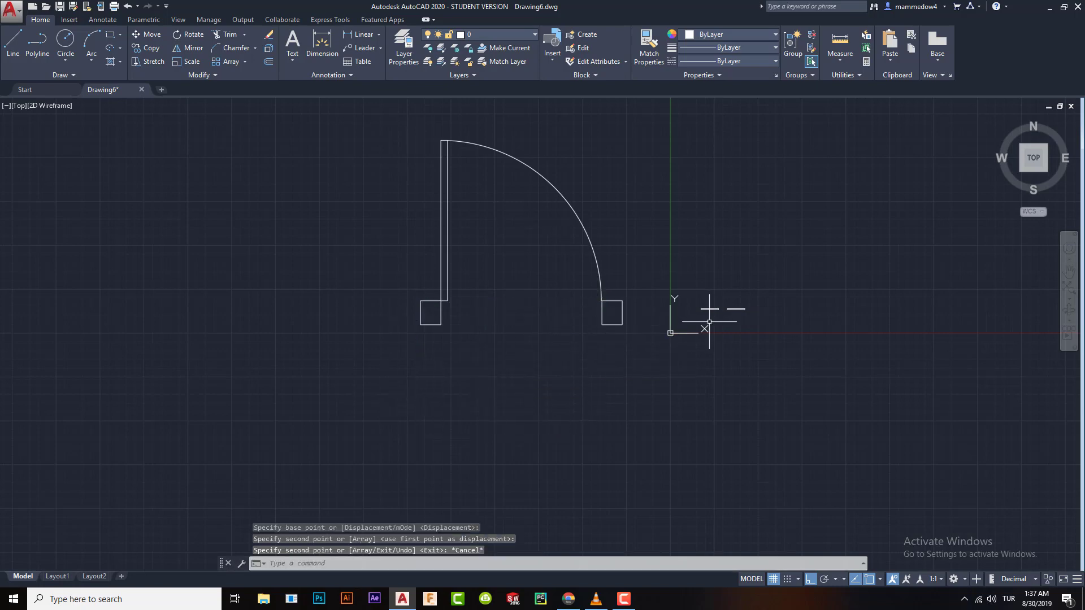
{"action": "scroll", "coordinate": [664, 305], "scroll_direction": "up", "scroll_amount": 2}
{"action": "middle_click_drag", "start_coordinate": [579, 158], "coordinate": [528, 293]}
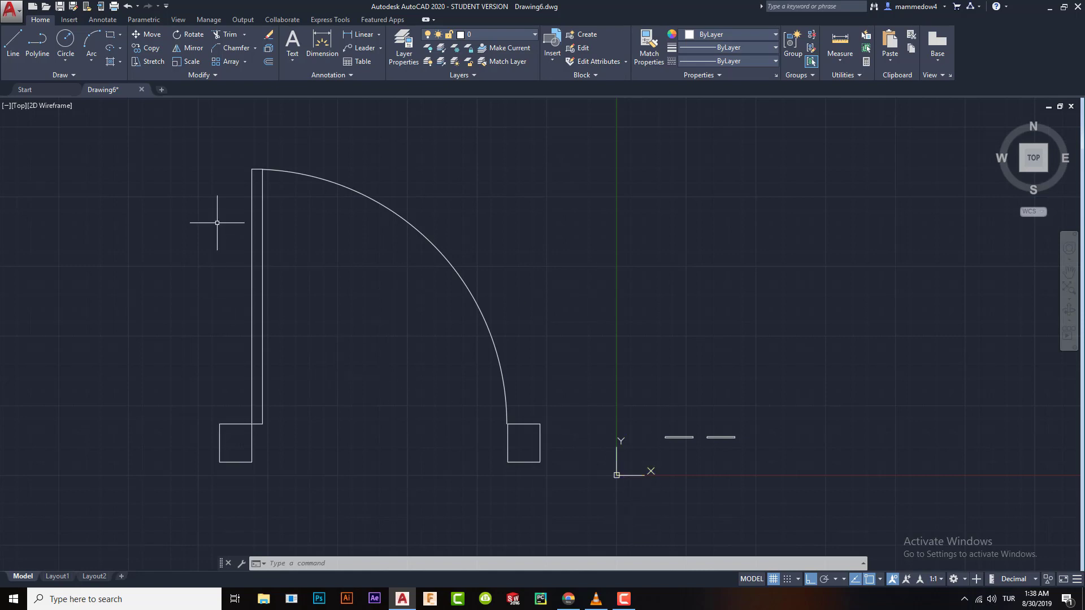
{"action": "left_click", "coordinate": [172, 148]}
{"action": "left_click", "coordinate": [566, 498]}
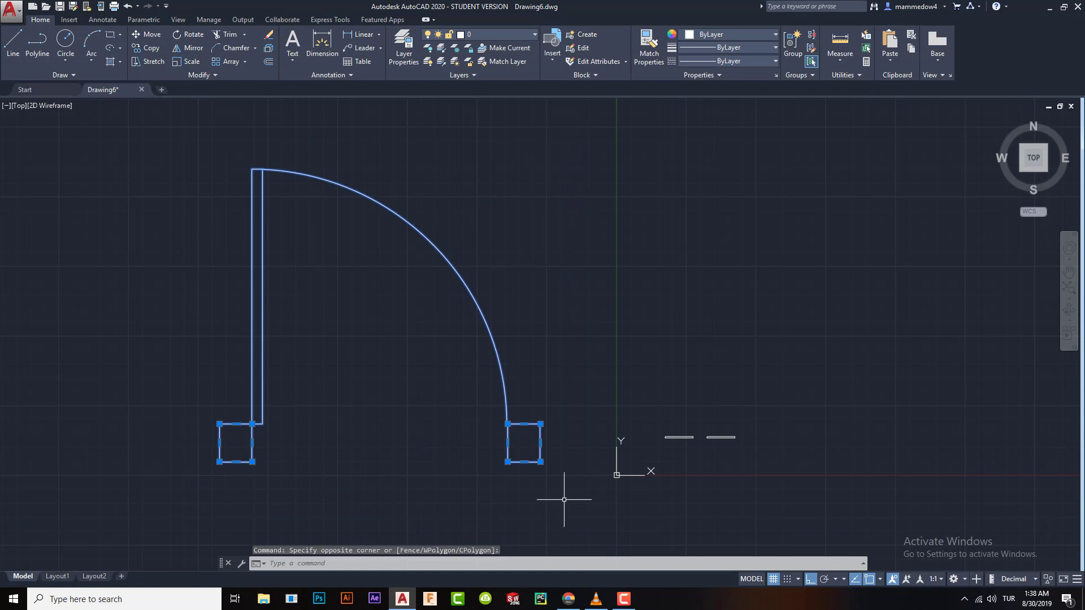
{"action": "type", "text": "sc"}
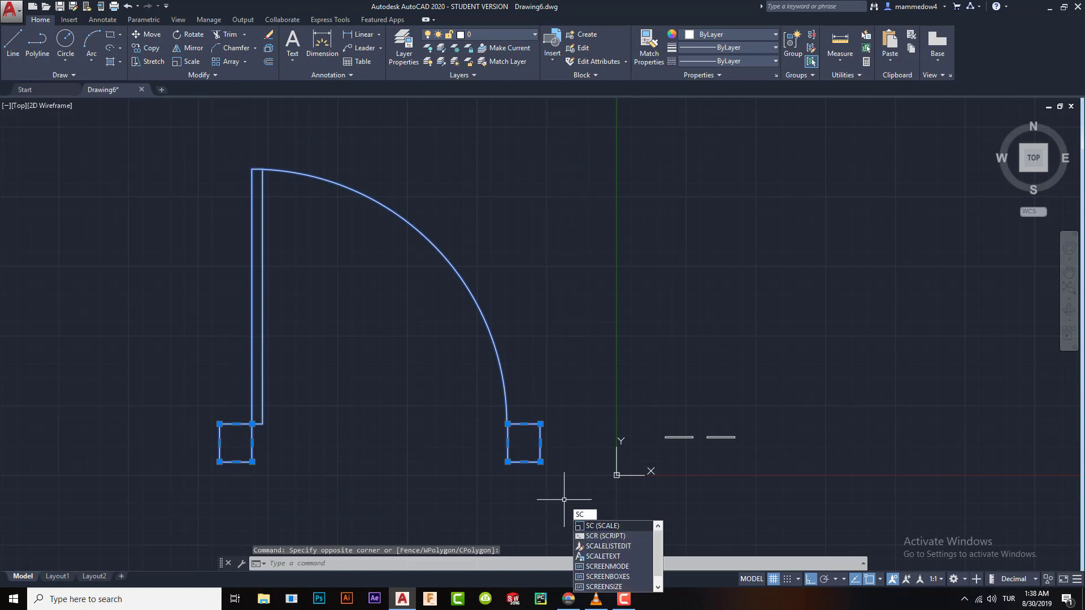
{"action": "key", "text": "Return"}
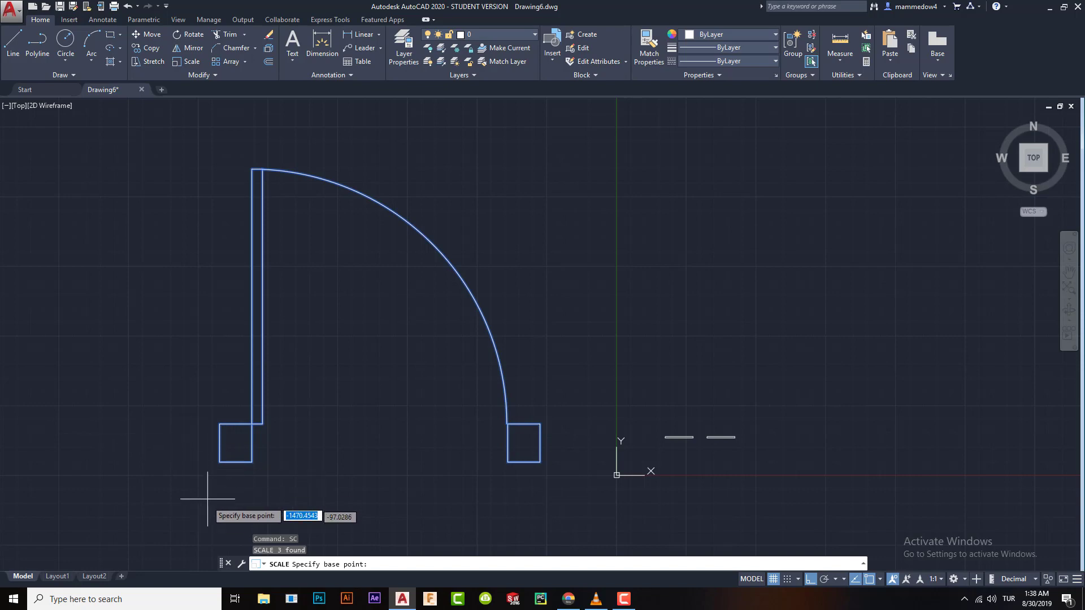
{"action": "left_click", "coordinate": [219, 462]}
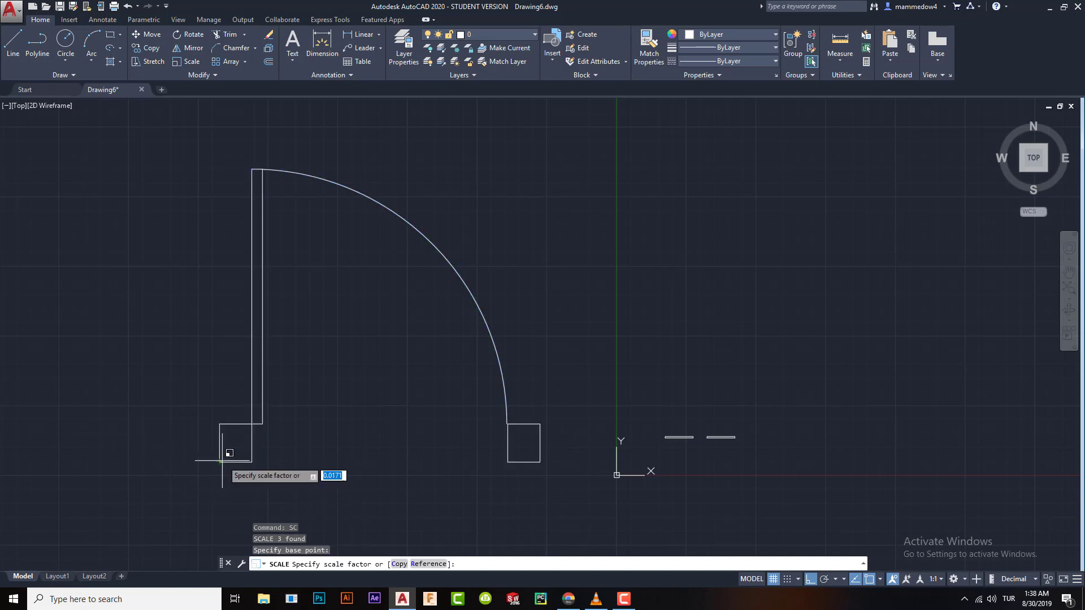
{"action": "left_click", "coordinate": [429, 565]}
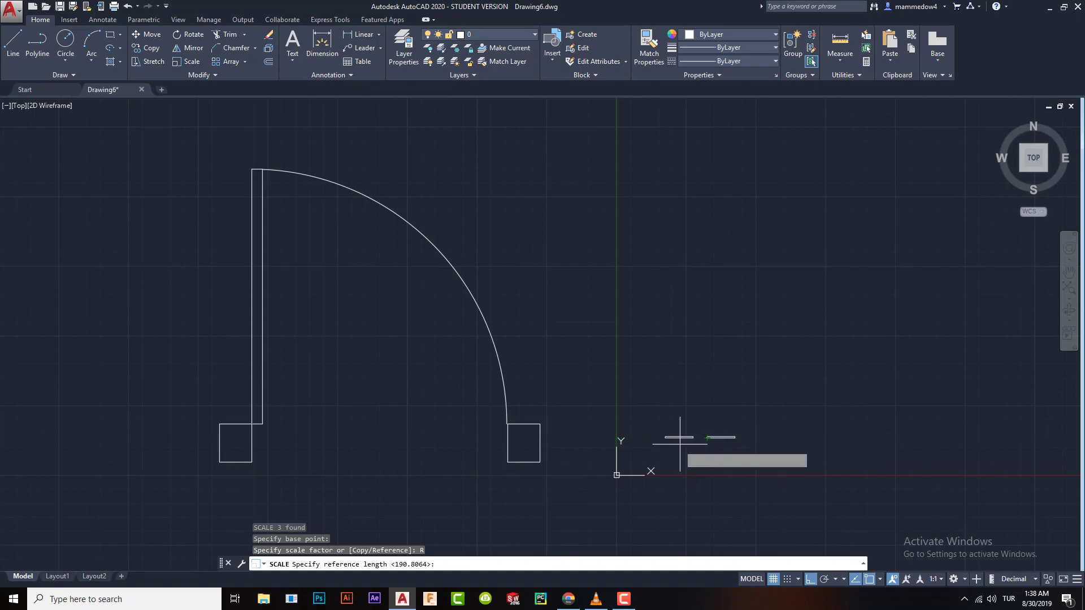
{"action": "key", "text": "Escape"}
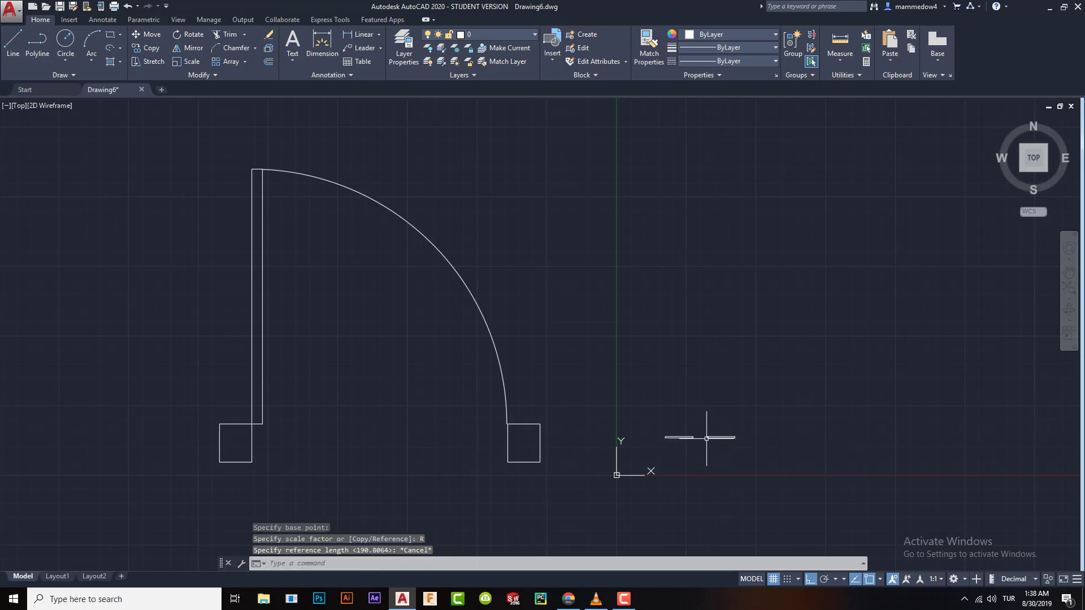
Measure the gap between the facing upper corners of the two thin wall rectangles
{"action": "scroll", "coordinate": [672, 435], "scroll_direction": "down", "scroll_amount": 10}
{"action": "scroll", "coordinate": [532, 416], "scroll_direction": "up", "scroll_amount": 4}
{"action": "middle_click_drag", "start_coordinate": [163, 374], "coordinate": [721, 333]}
{"action": "left_click", "coordinate": [843, 54]}
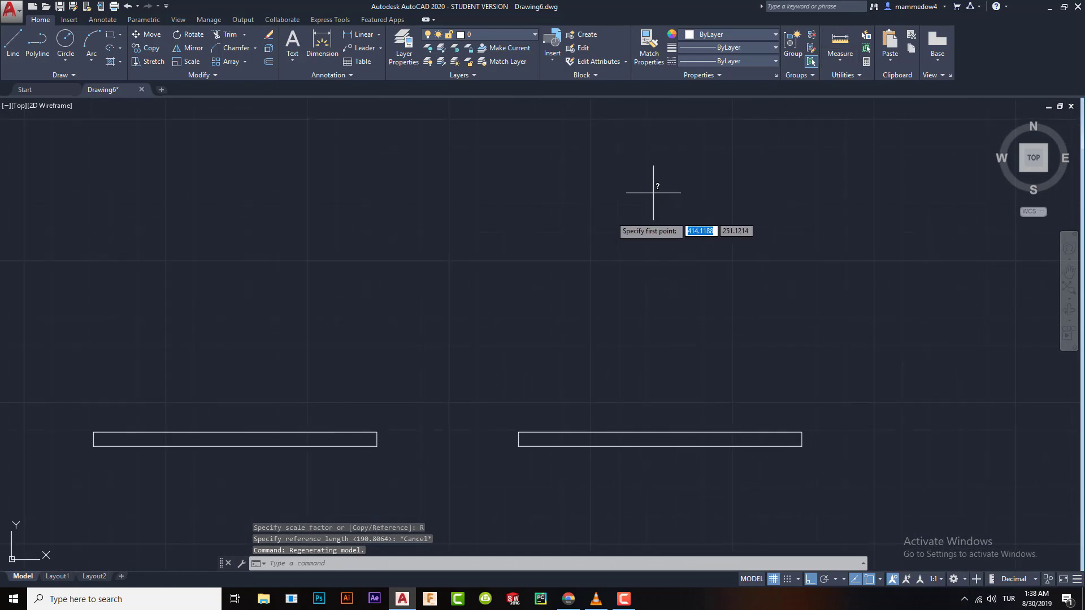
{"action": "left_click", "coordinate": [377, 432]}
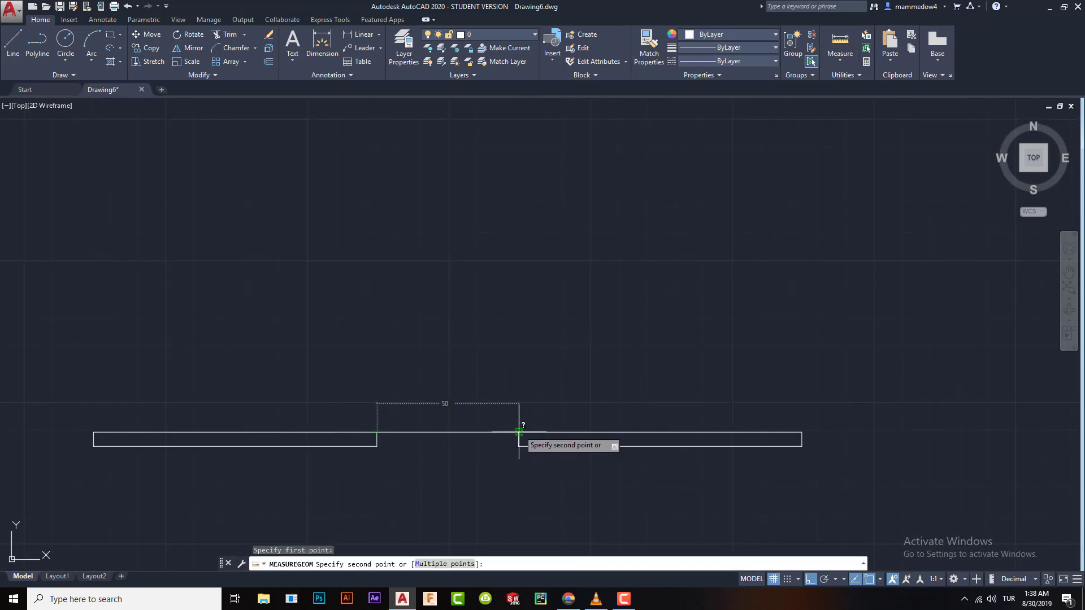
{"action": "key", "text": "Escape"}
{"action": "scroll", "coordinate": [214, 377], "scroll_direction": "down", "scroll_amount": 12}
{"action": "mouse_move", "coordinate": [56, 382]}
{"action": "middle_mouse_down"}
{"action": "mouse_move", "coordinate": [349, 397]}
{"action": "mouse_move", "coordinate": [417, 414]}
{"action": "middle_mouse_up"}
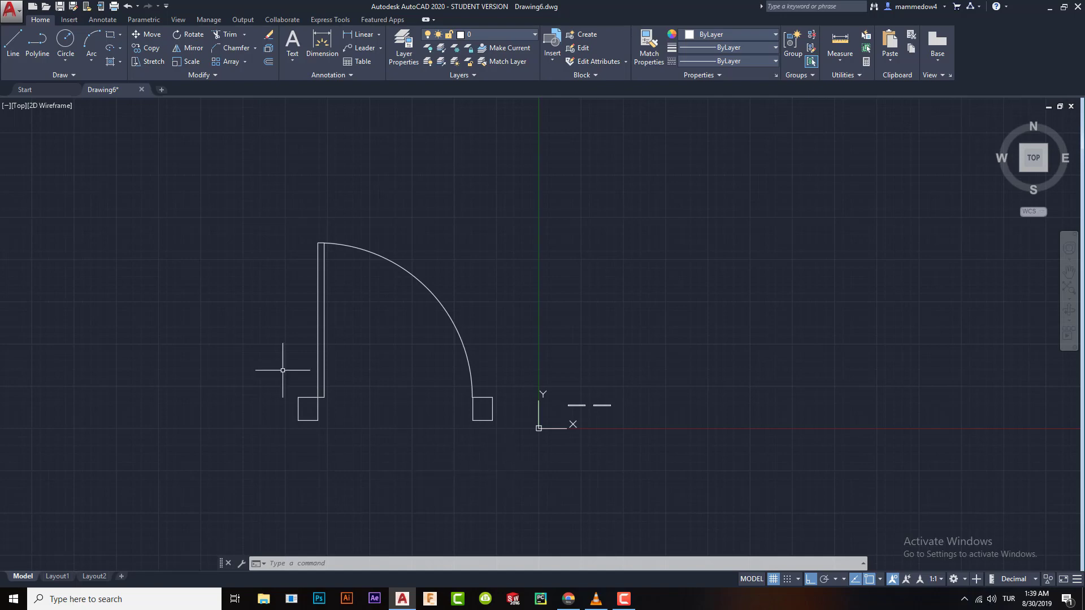
{"action": "left_click", "coordinate": [218, 218]}
{"action": "left_click", "coordinate": [549, 484]}
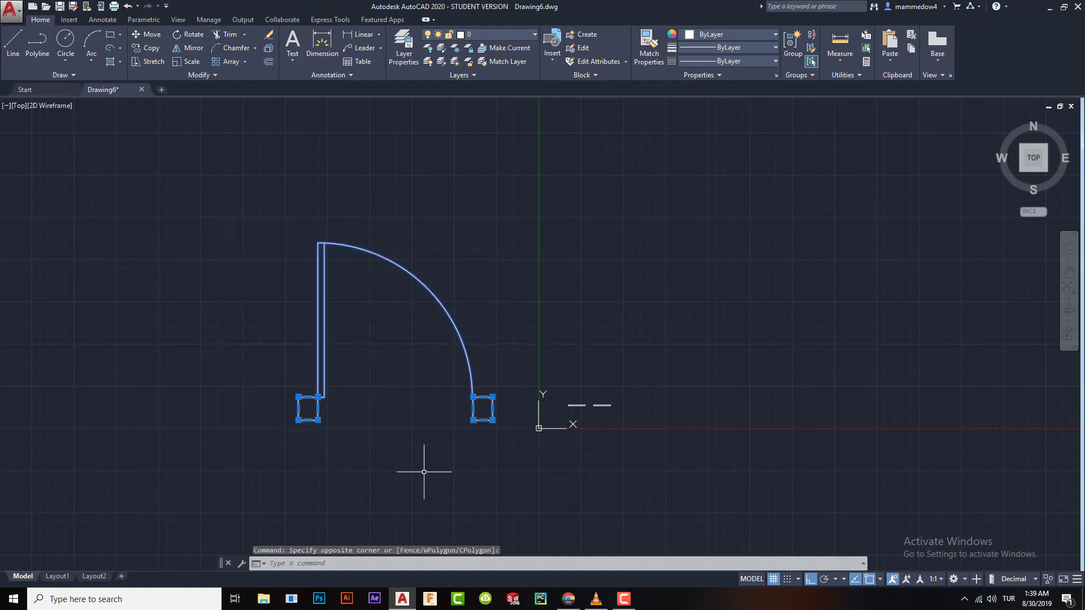
{"action": "type", "text": "dc"}
{"action": "key", "text": "Return"}
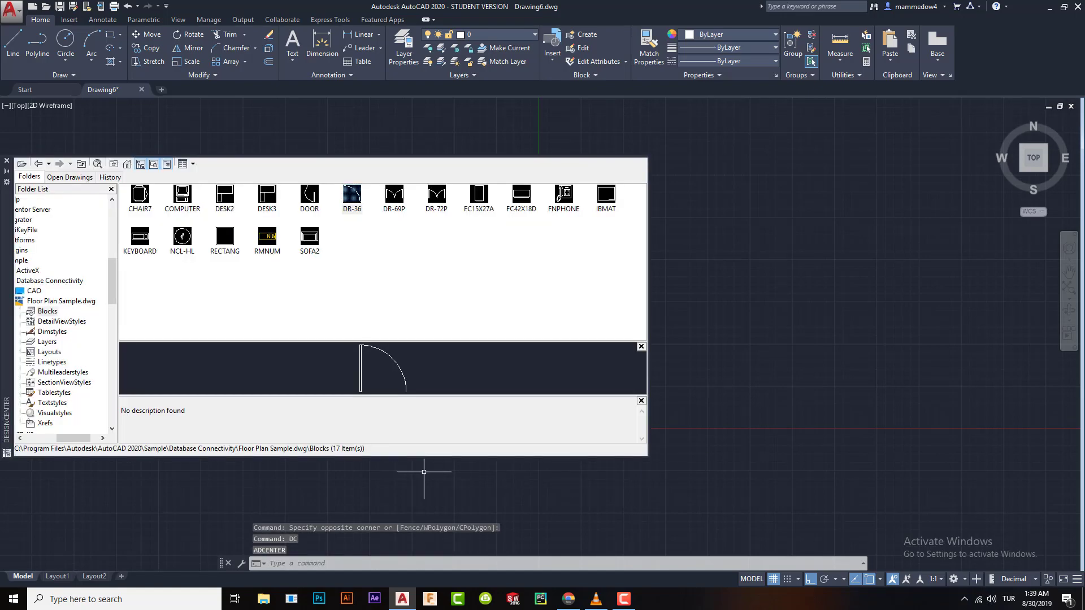
{"action": "key", "text": "Escape"}
{"action": "left_click", "coordinate": [7, 161]}
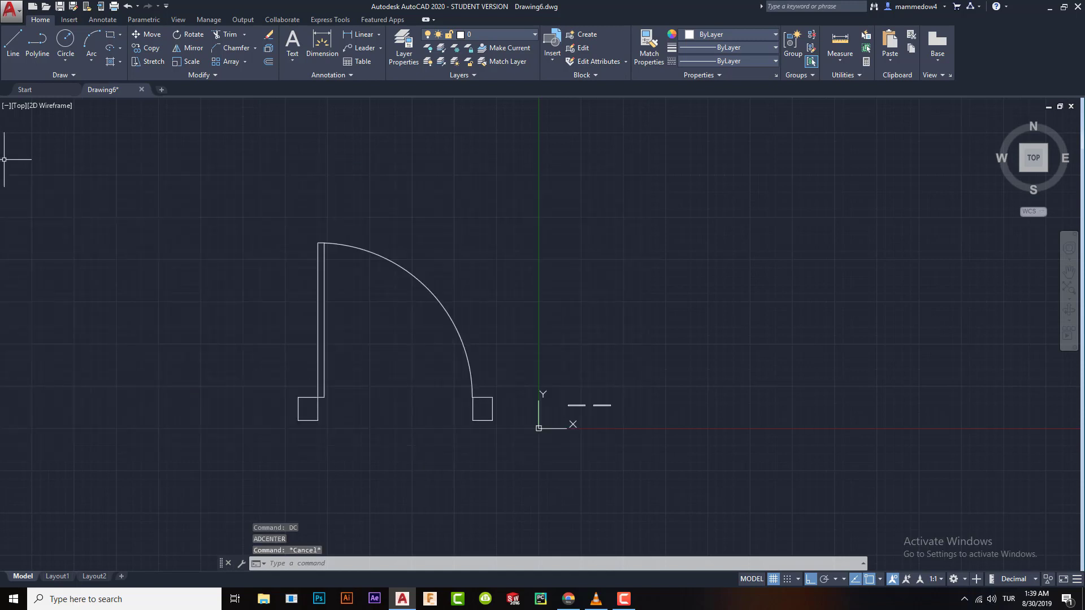
Scale the door and both small rectangles about the lower-left corner, referencing their overall bottom width and giving a new length of 50
{"action": "left_click", "coordinate": [253, 188]}
{"action": "left_click", "coordinate": [513, 468]}
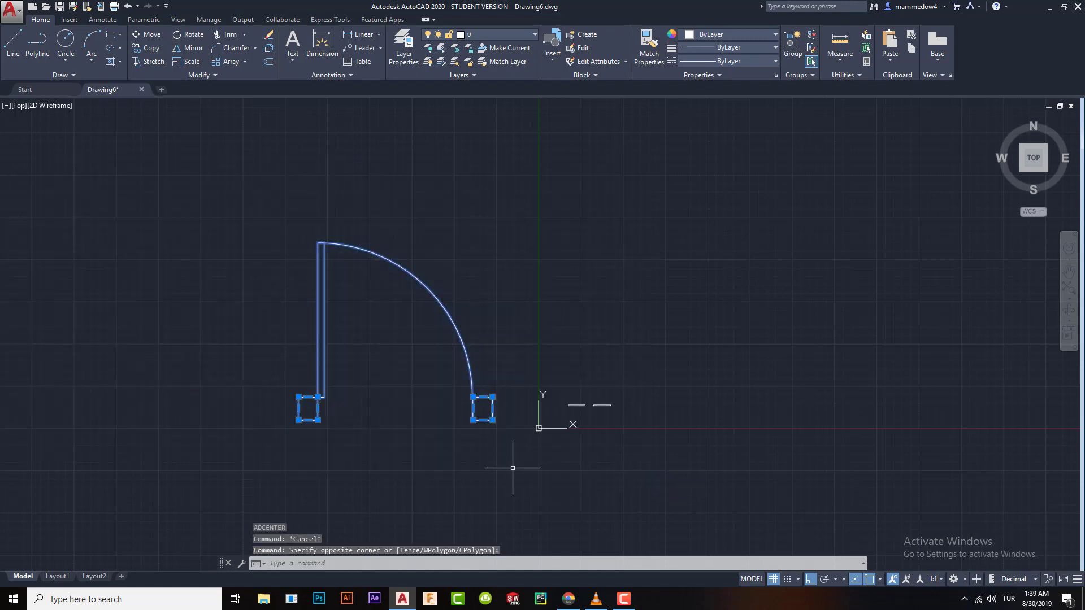
{"action": "type", "text": "sc"}
{"action": "key", "text": "Return"}
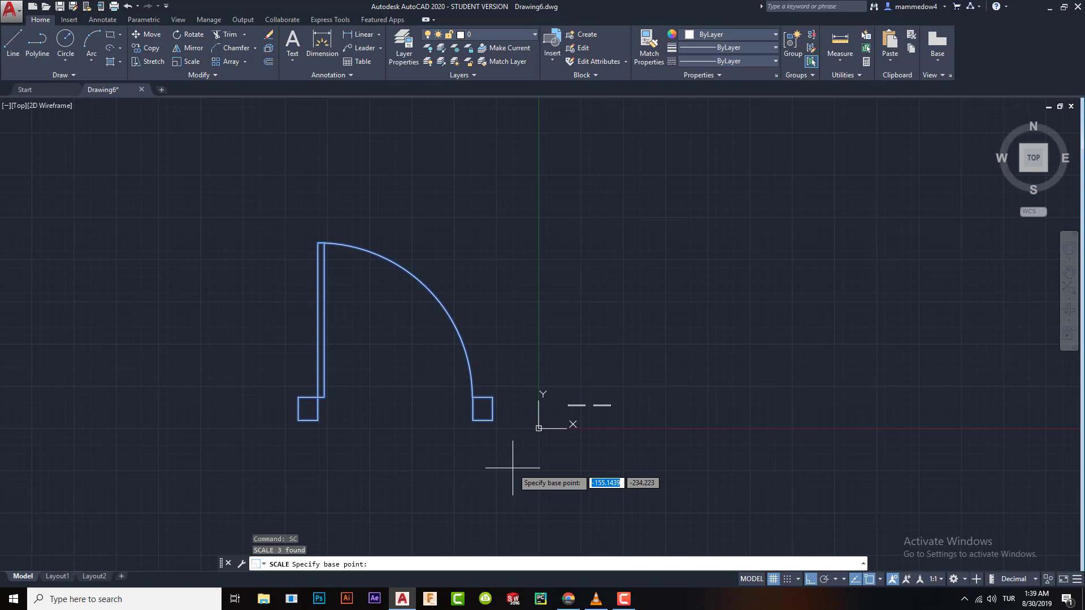
{"action": "left_click", "coordinate": [297, 420]}
{"action": "type", "text": "r"}
{"action": "key", "text": "Return"}
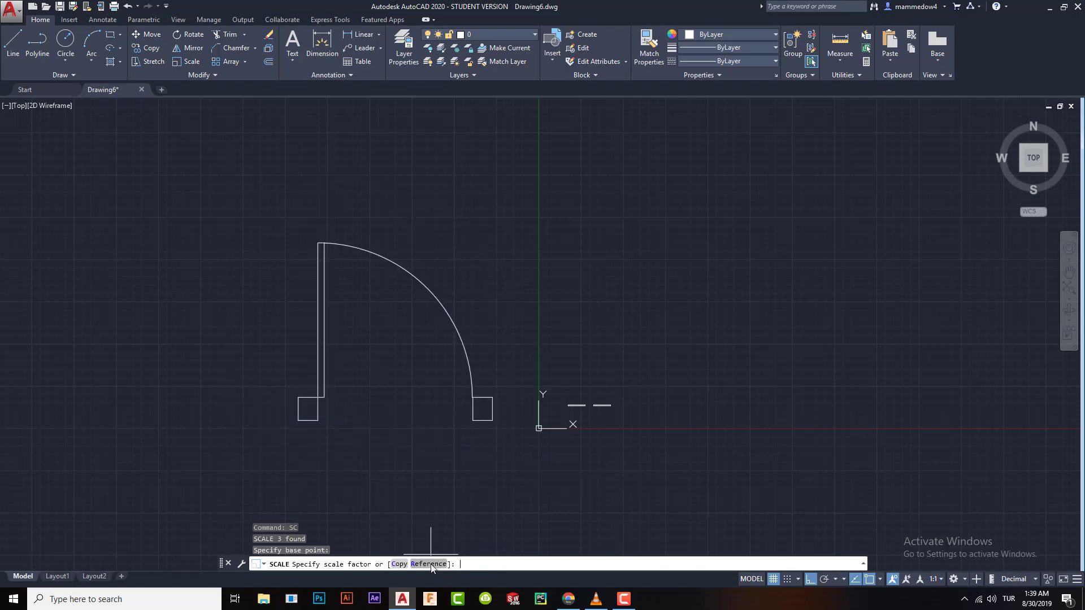
{"action": "left_click", "coordinate": [298, 420]}
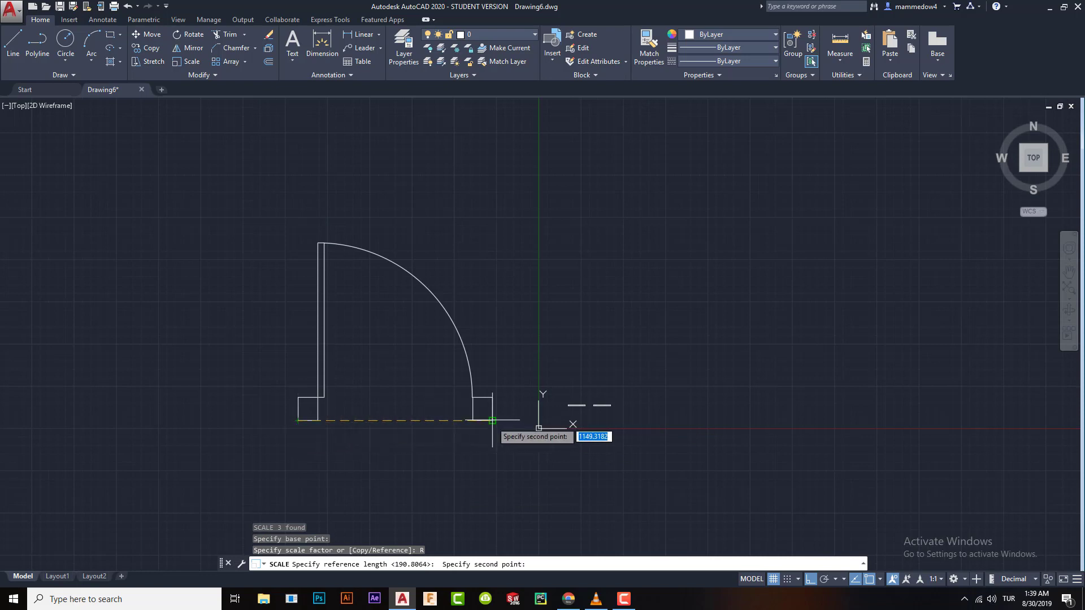
{"action": "left_click", "coordinate": [492, 420]}
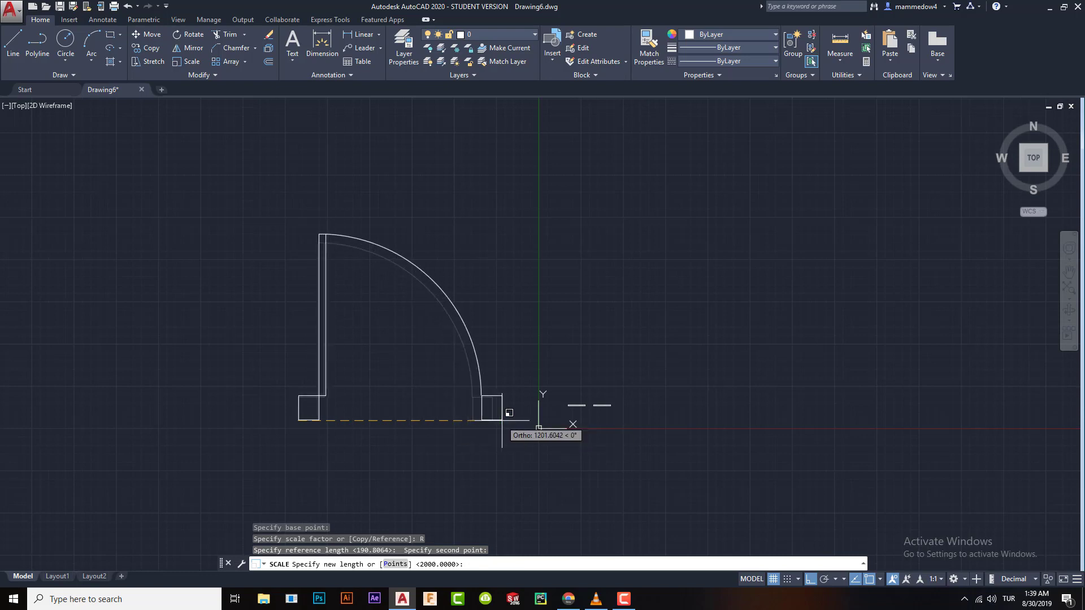
{"action": "type", "text": "5"}
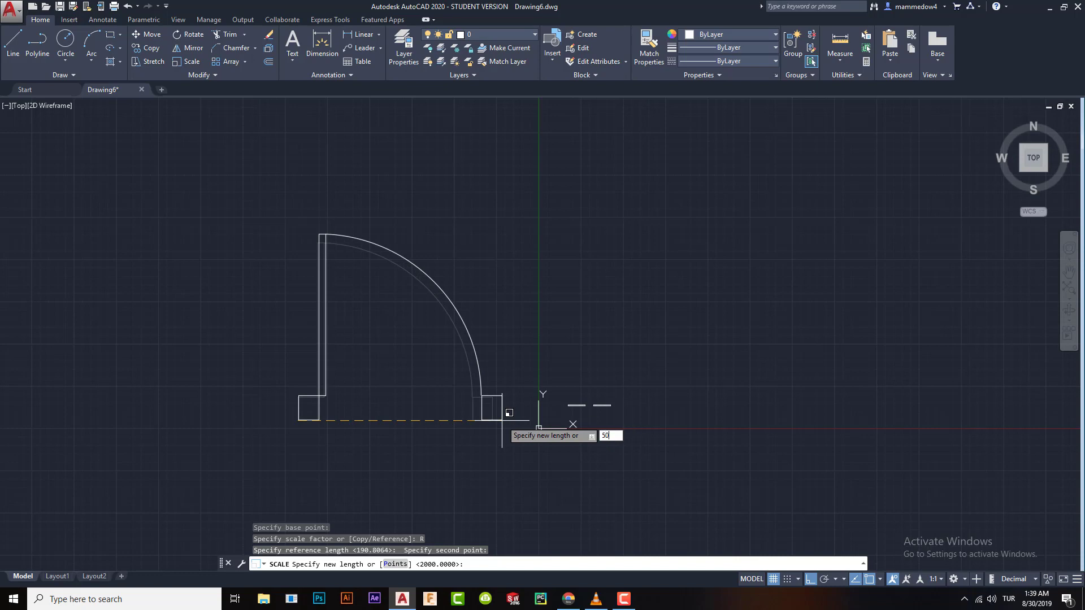
{"action": "type", "text": "0"}
{"action": "key", "text": "Return"}
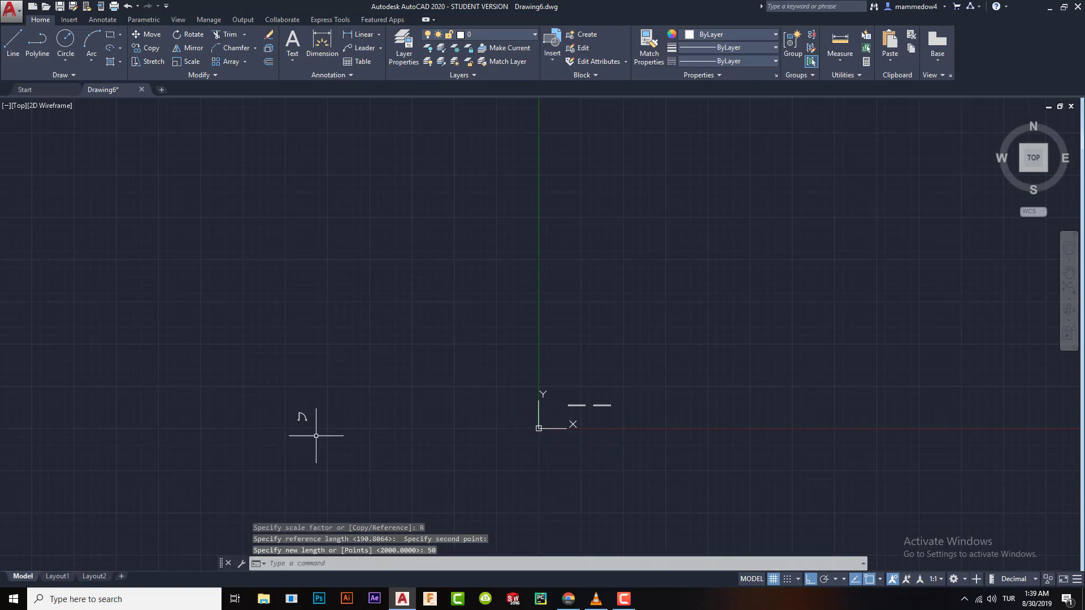
Move the scaled door assembly by its lower-left corner to the lower-right corner of the left wall rectangle
{"action": "left_click", "coordinate": [286, 399]}
{"action": "left_click", "coordinate": [334, 444]}
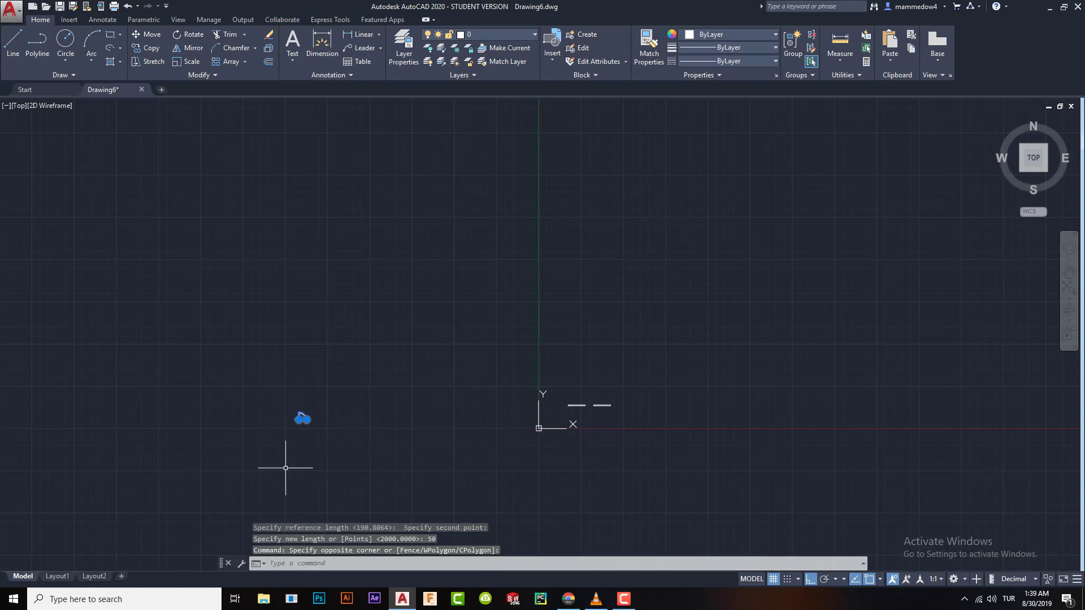
{"action": "left_click", "coordinate": [146, 35]}
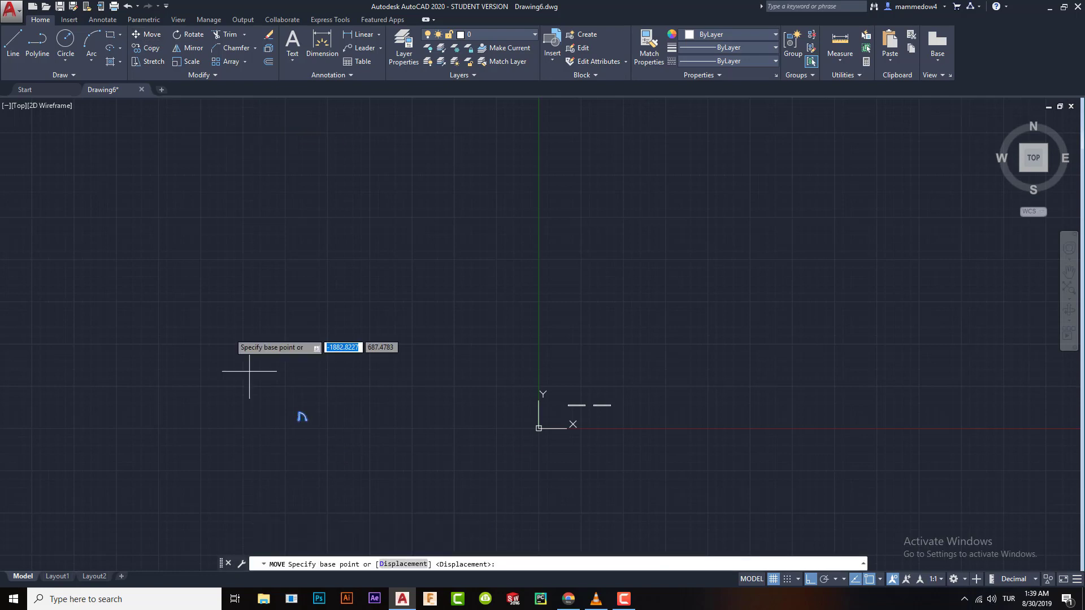
{"action": "scroll", "coordinate": [294, 417], "scroll_direction": "up", "scroll_amount": 2}
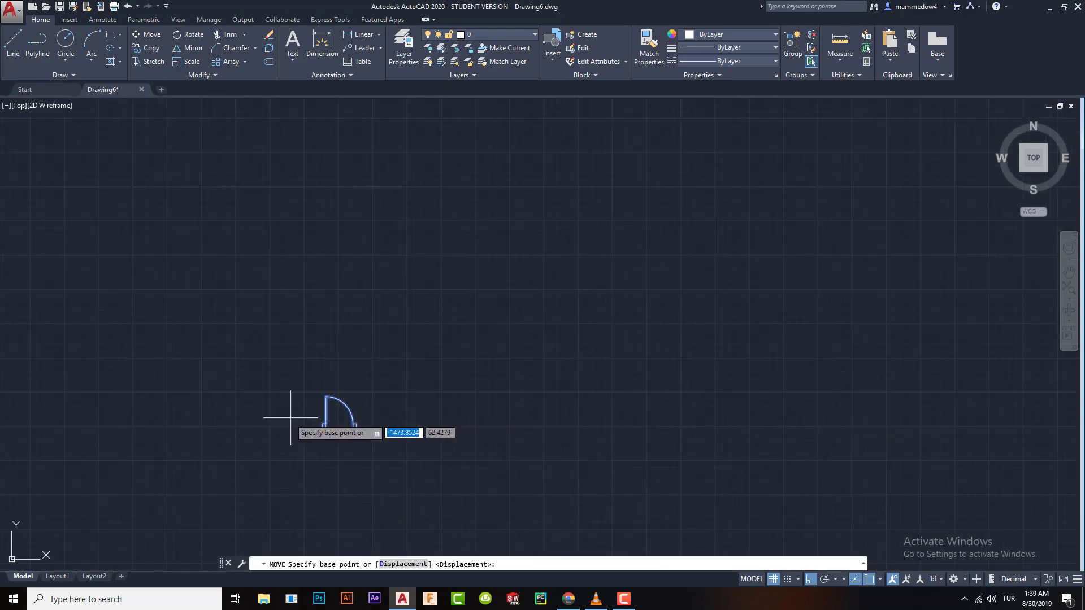
{"action": "left_click", "coordinate": [323, 427]}
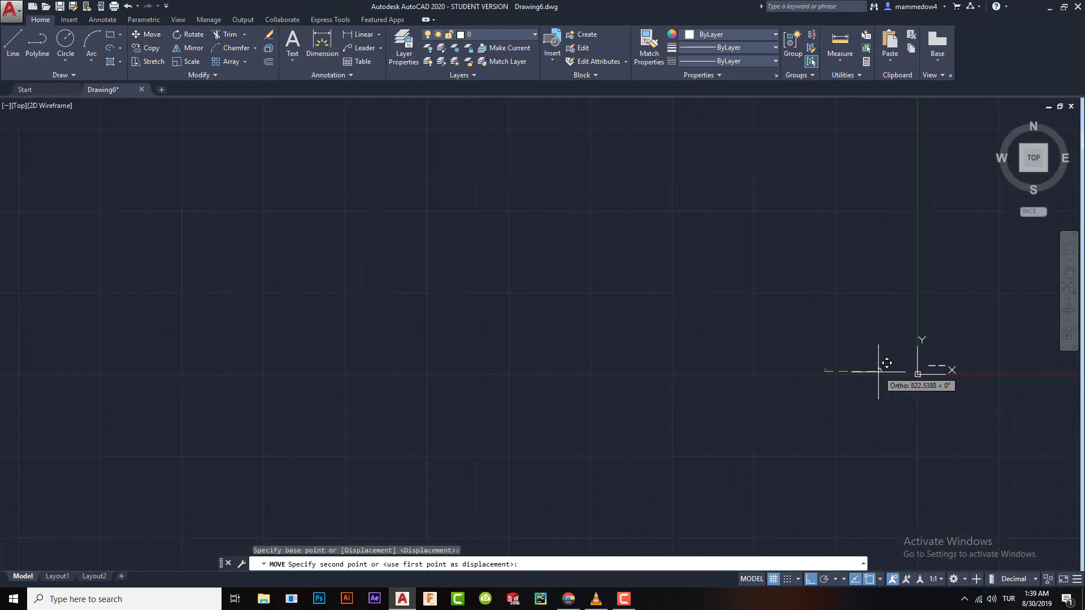
{"action": "scroll", "coordinate": [944, 374], "scroll_direction": "down", "scroll_amount": 3}
{"action": "scroll", "coordinate": [927, 362], "scroll_direction": "up", "scroll_amount": 5}
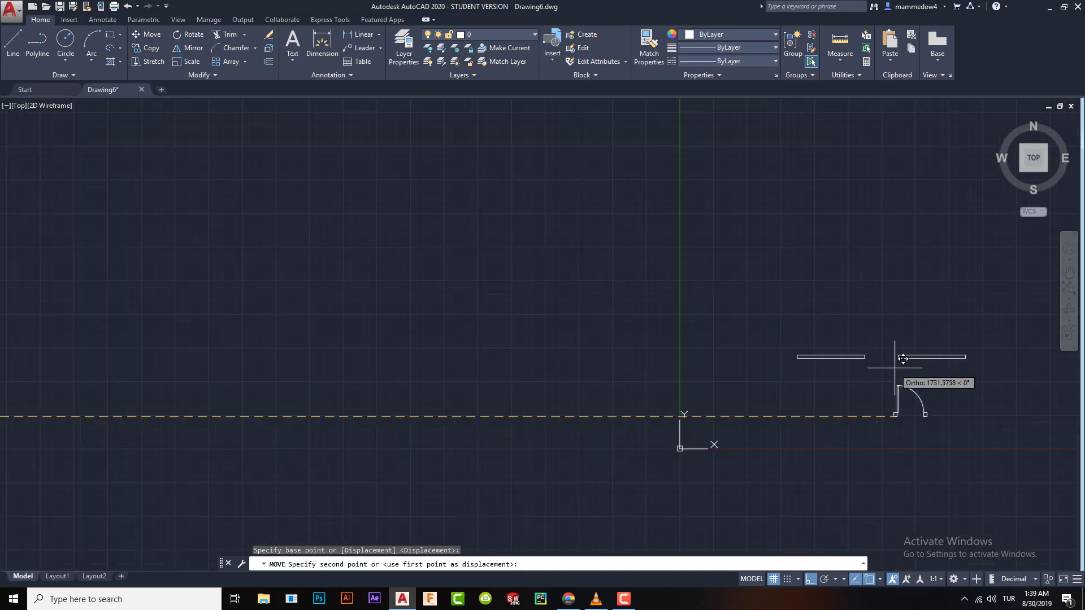
{"action": "left_click", "coordinate": [768, 320]}
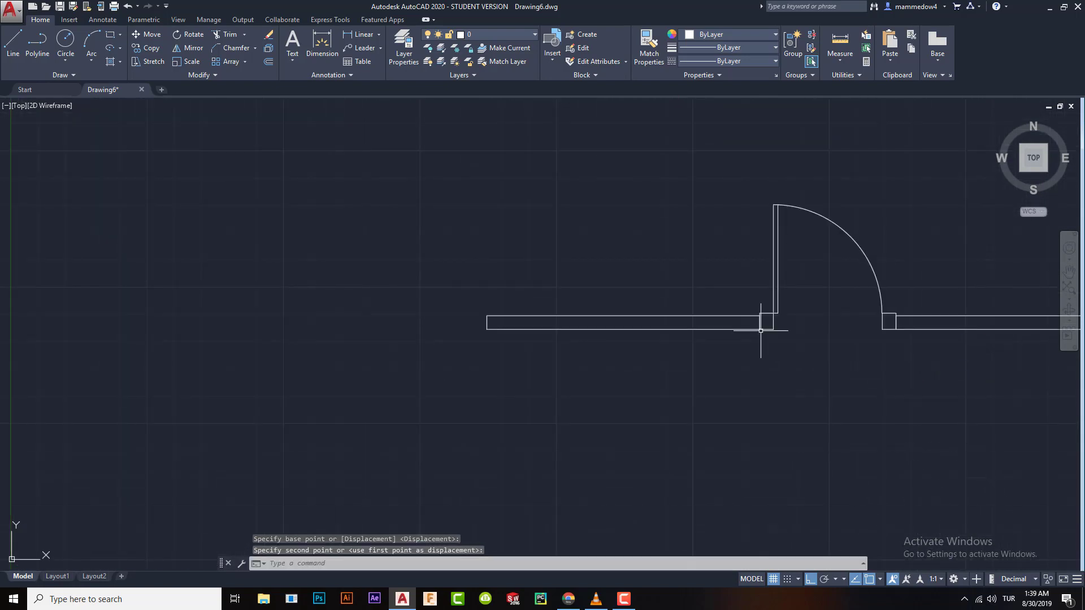
Inspect the joints between the door's side rectangles and the two wall rectangles up close
{"action": "middle_click_drag", "start_coordinate": [930, 424], "coordinate": [626, 456]}
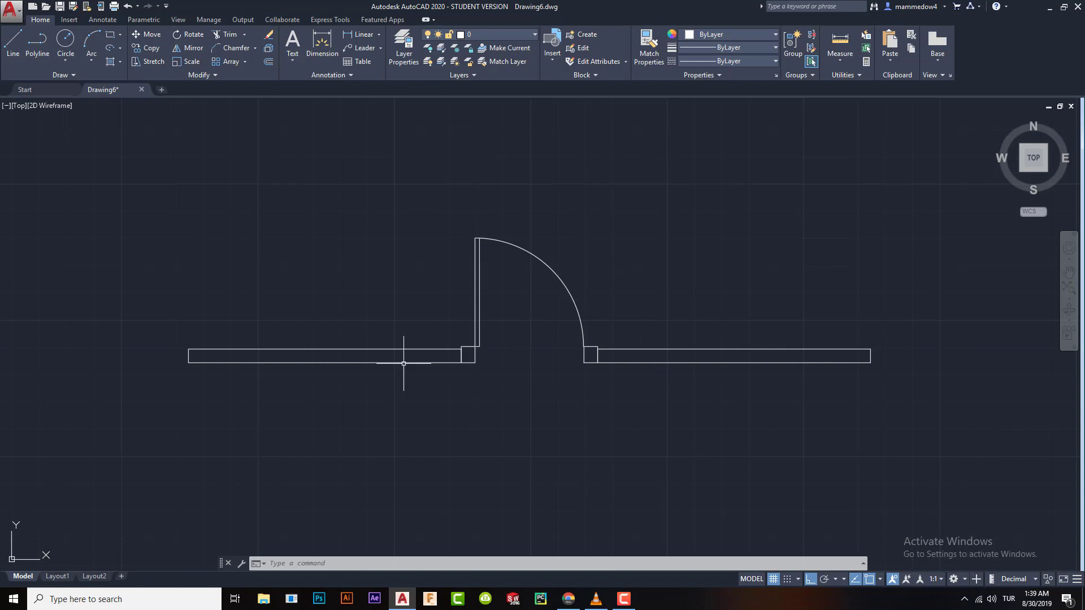
{"action": "scroll", "coordinate": [486, 343], "scroll_direction": "up", "scroll_amount": 5}
{"action": "scroll", "coordinate": [853, 310], "scroll_direction": "down", "scroll_amount": 4}
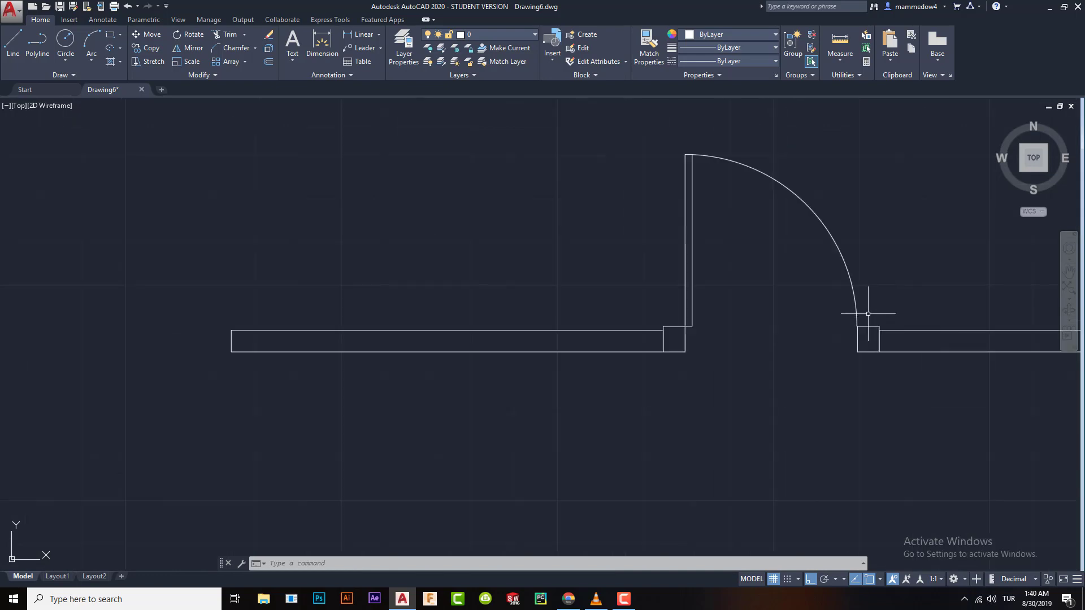
{"action": "scroll", "coordinate": [874, 308], "scroll_direction": "up", "scroll_amount": 4}
{"action": "scroll", "coordinate": [791, 332], "scroll_direction": "up", "scroll_amount": 4}
{"action": "scroll", "coordinate": [432, 370], "scroll_direction": "down", "scroll_amount": 4}
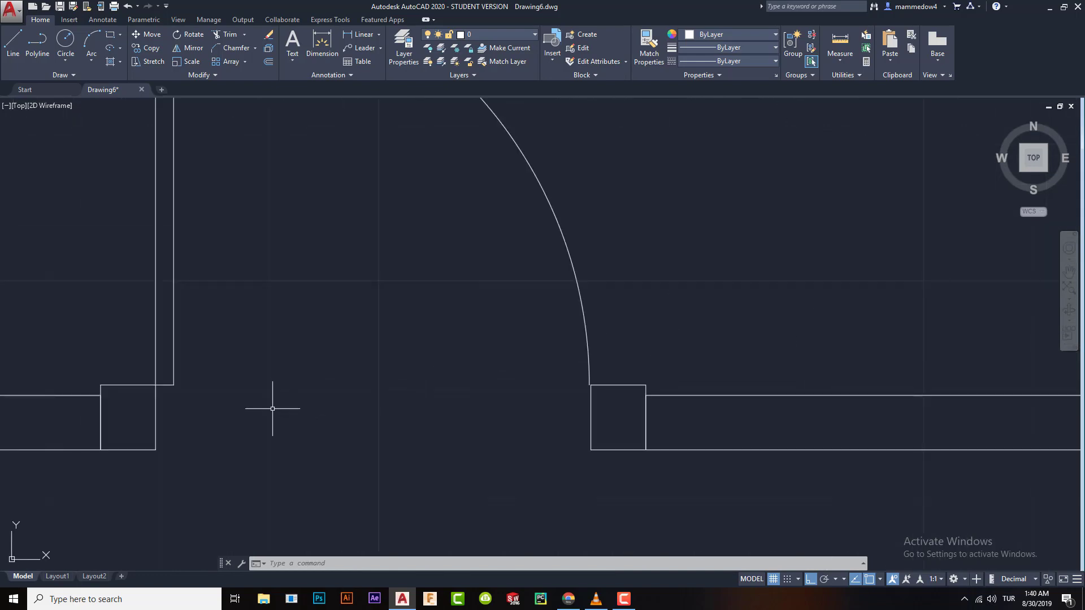
Stretch the upper edges of the door assembly's side rectangles down, from the left one's upper-left corner to the left wall's upper-right corner
{"action": "middle_click_drag", "start_coordinate": [274, 406], "coordinate": [462, 406]}
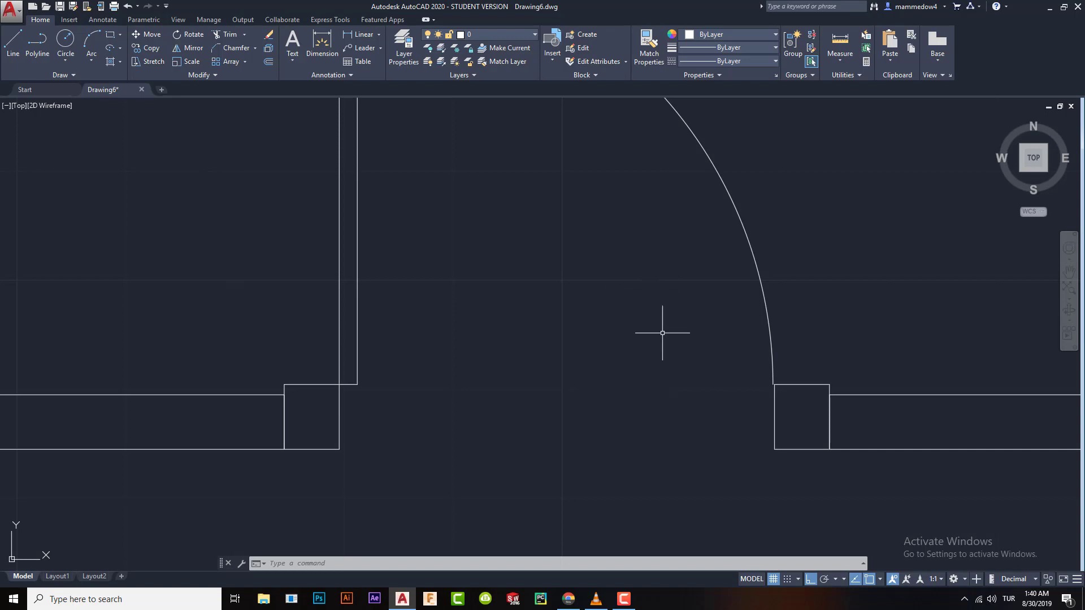
{"action": "left_click", "coordinate": [853, 387]}
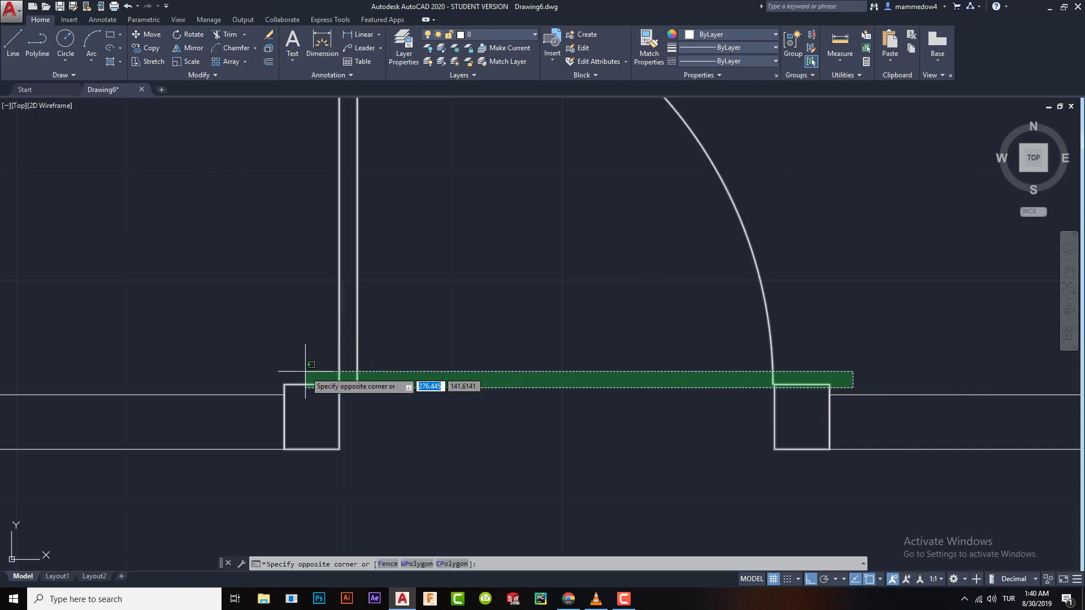
{"action": "left_click", "coordinate": [283, 361]}
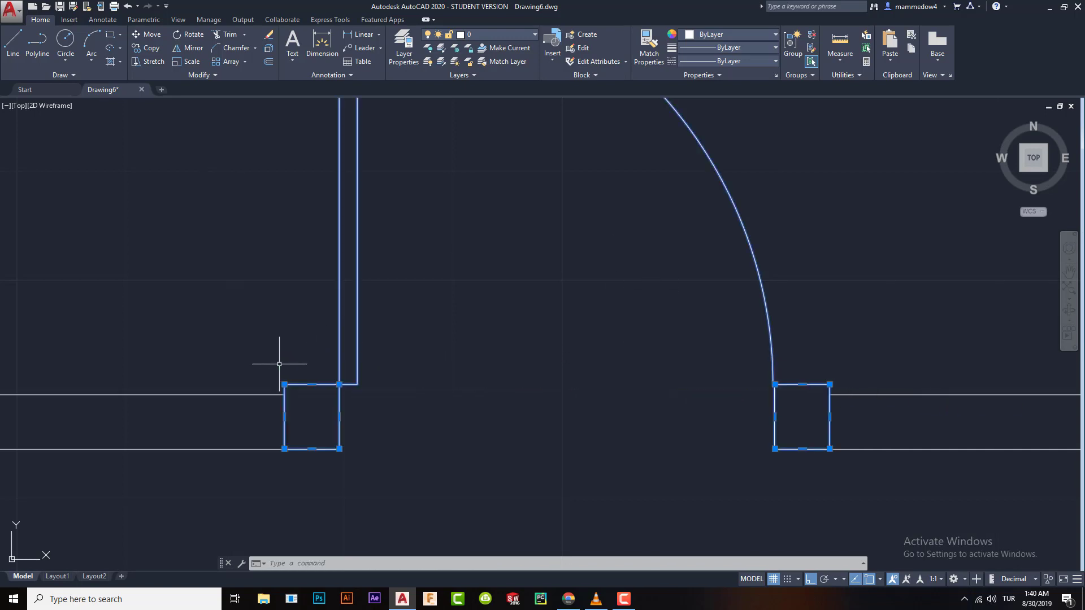
{"action": "left_click", "coordinate": [148, 61]}
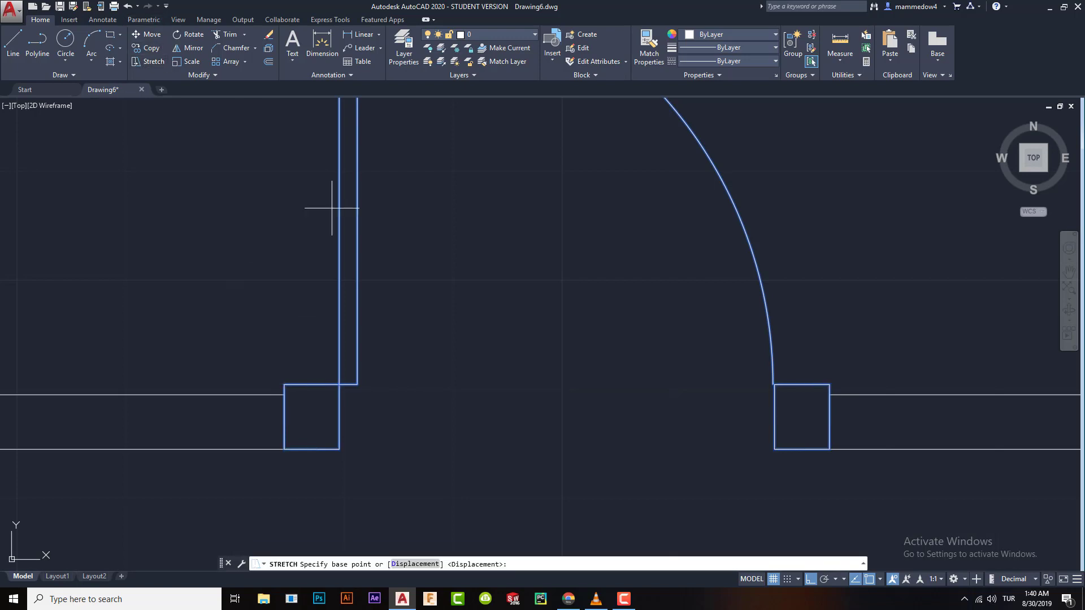
{"action": "left_click", "coordinate": [285, 384]}
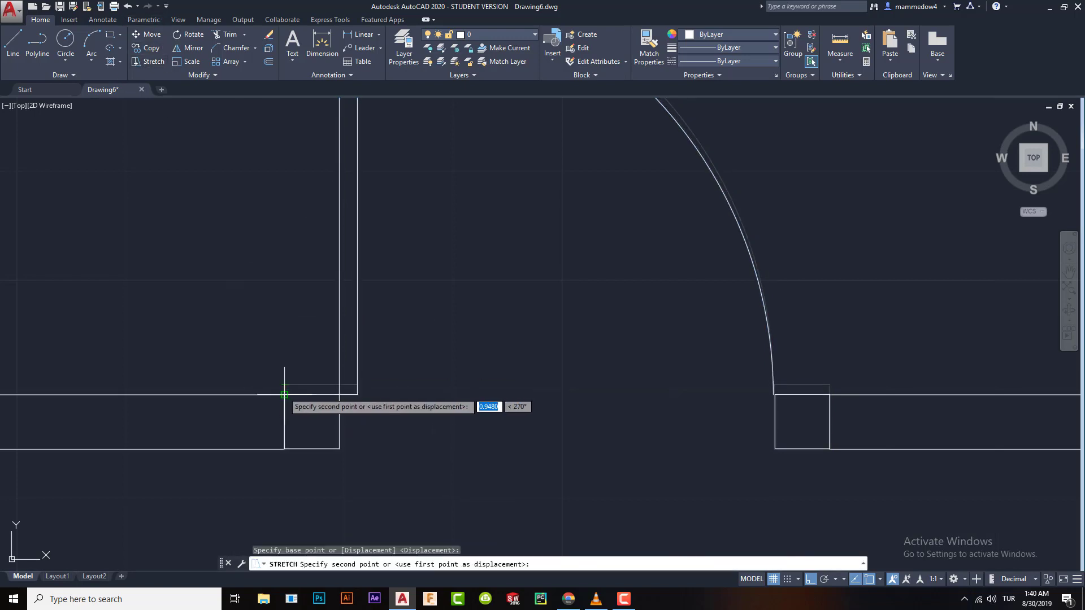
{"action": "left_click", "coordinate": [284, 394]}
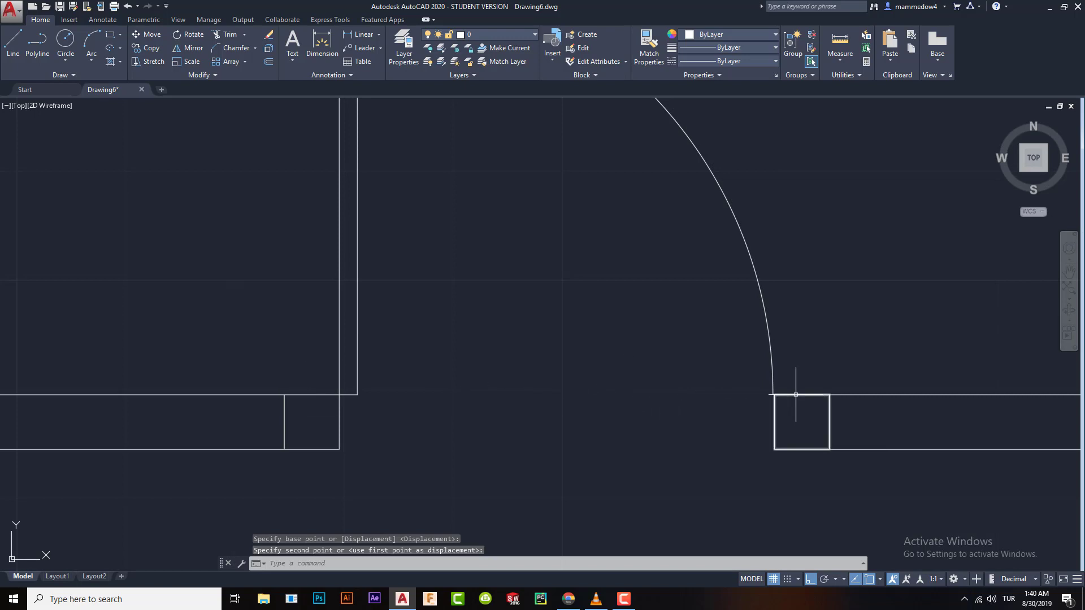
Shift the right side rectangle with Stretch from its upper-left corner to the lower endpoint of the door's arc
{"action": "scroll", "coordinate": [774, 399], "scroll_direction": "up", "scroll_amount": 5}
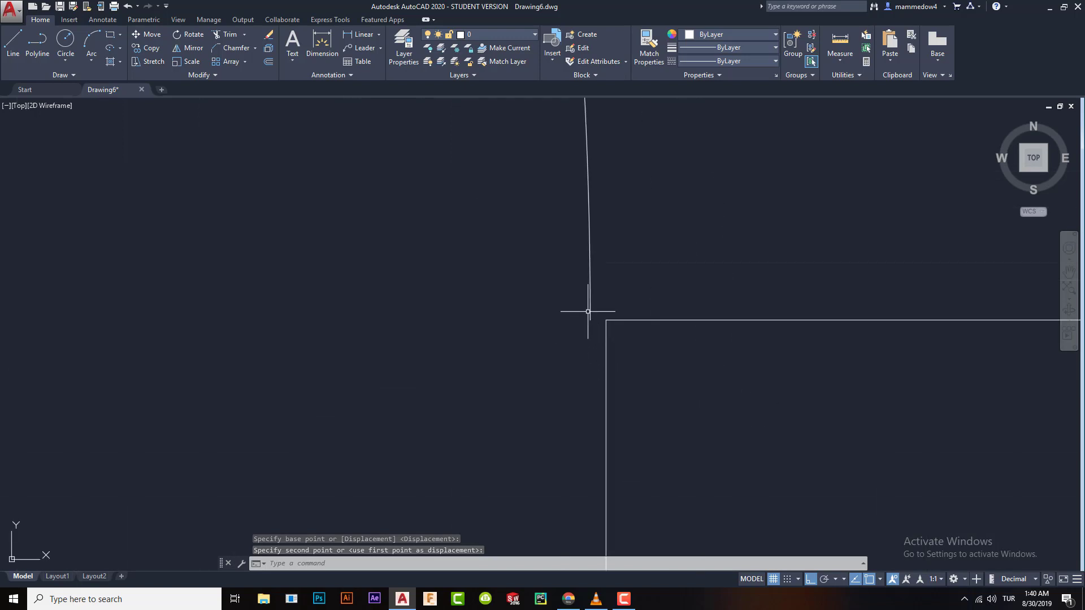
{"action": "scroll", "coordinate": [633, 390], "scroll_direction": "down", "scroll_amount": 5}
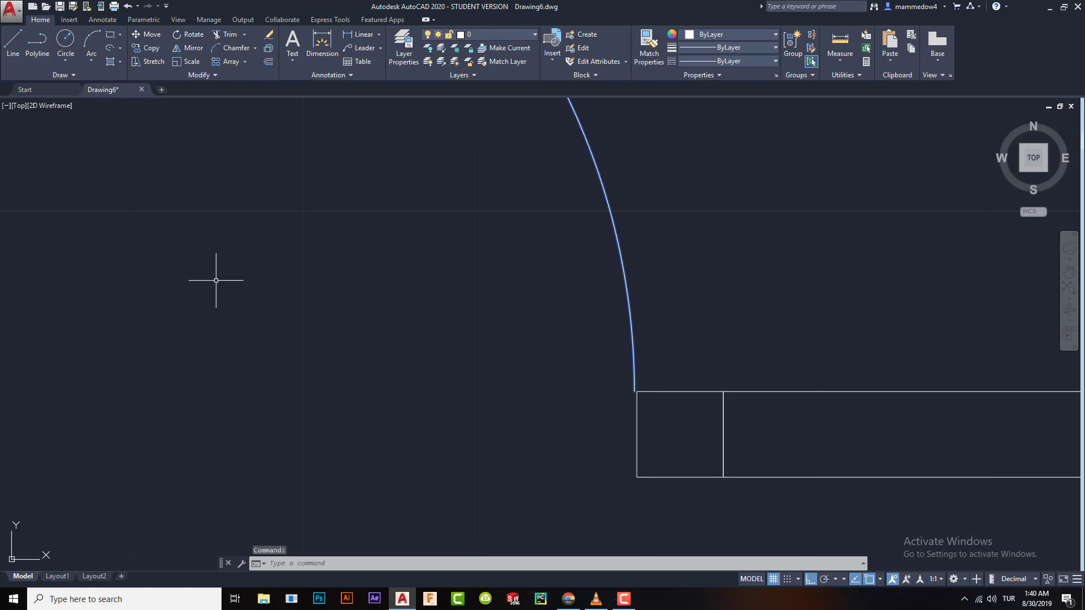
{"action": "left_click", "coordinate": [151, 61]}
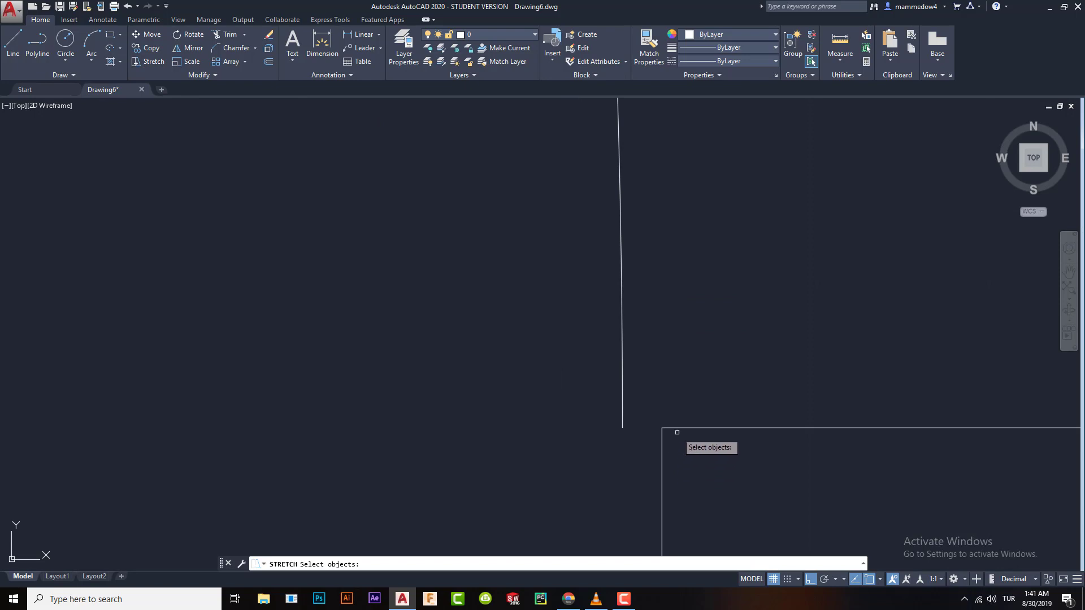
{"action": "left_click", "coordinate": [678, 428]}
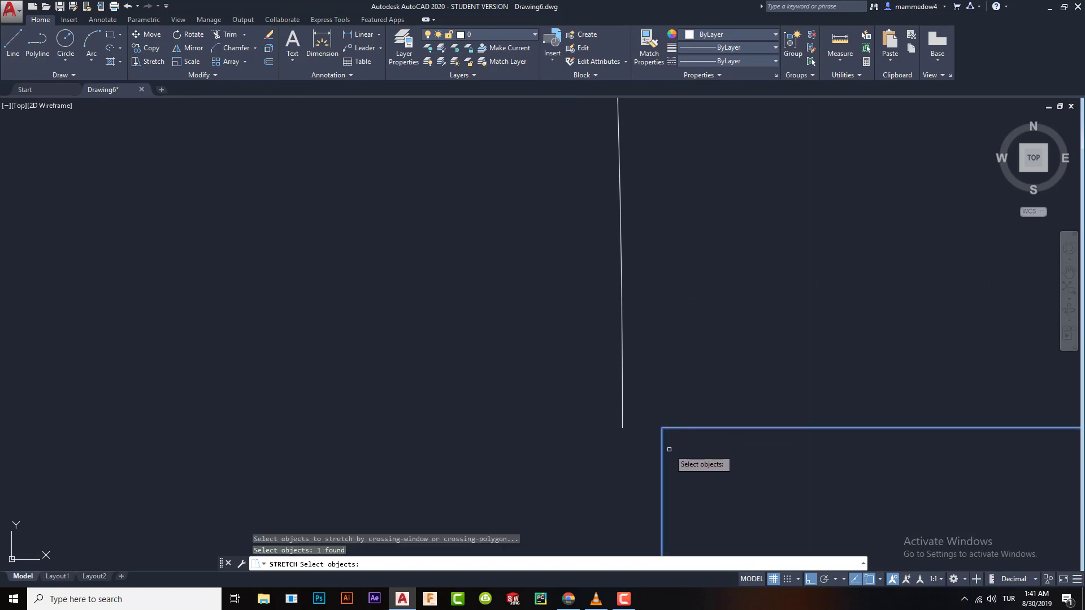
{"action": "key", "text": "Return"}
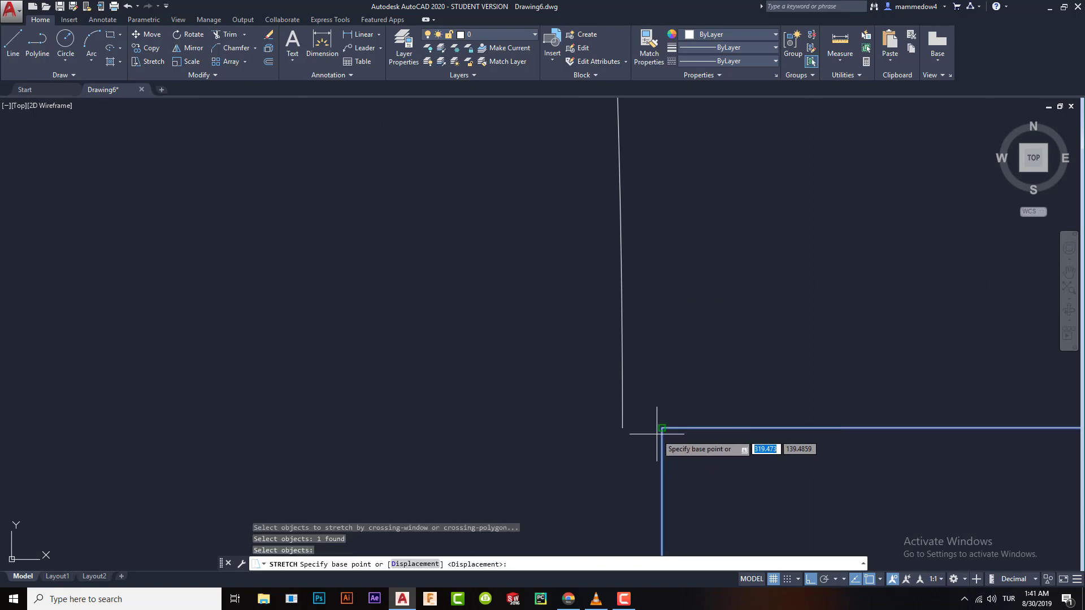
{"action": "left_click", "coordinate": [662, 427]}
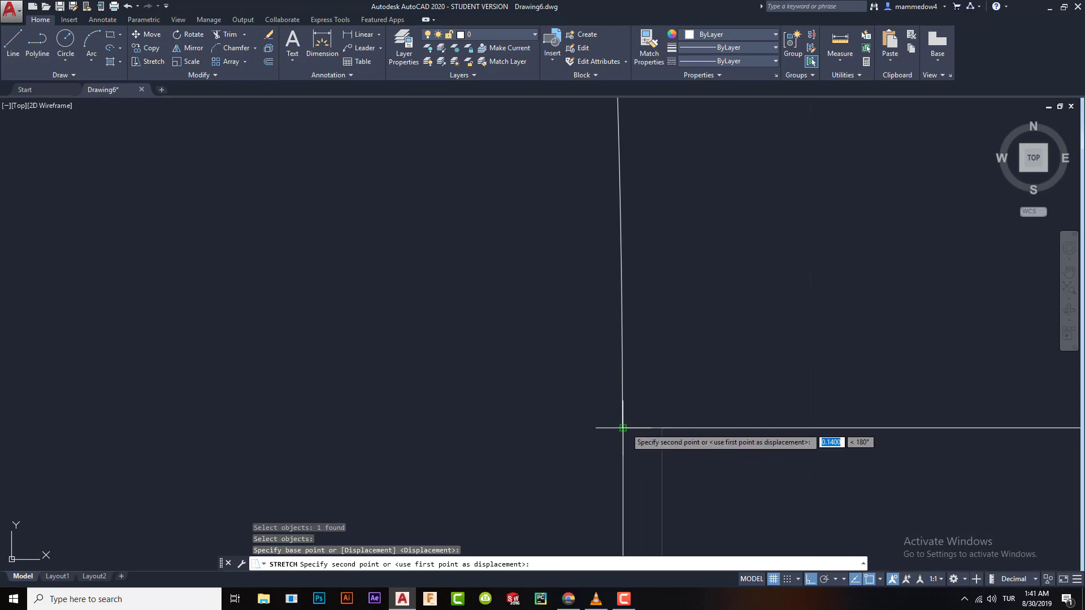
{"action": "left_click", "coordinate": [625, 427]}
{"action": "scroll", "coordinate": [622, 398], "scroll_direction": "down", "scroll_amount": 5}
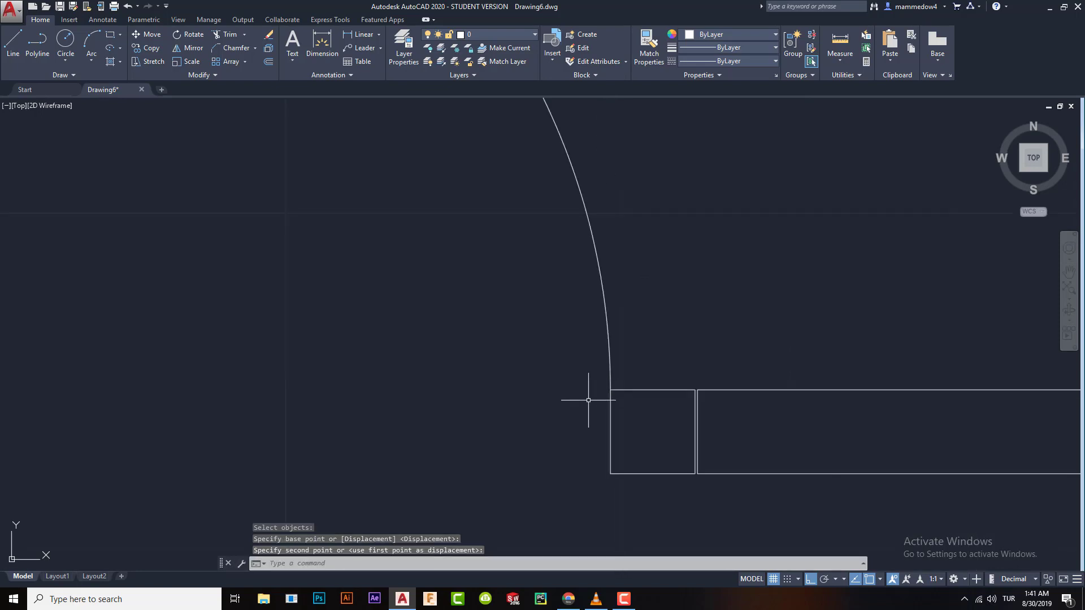
{"action": "mouse_move", "coordinate": [385, 305]}
{"action": "middle_mouse_down"}
{"action": "mouse_move", "coordinate": [453, 319]}
{"action": "mouse_move", "coordinate": [435, 287]}
{"action": "mouse_move", "coordinate": [416, 283]}
{"action": "middle_mouse_up"}
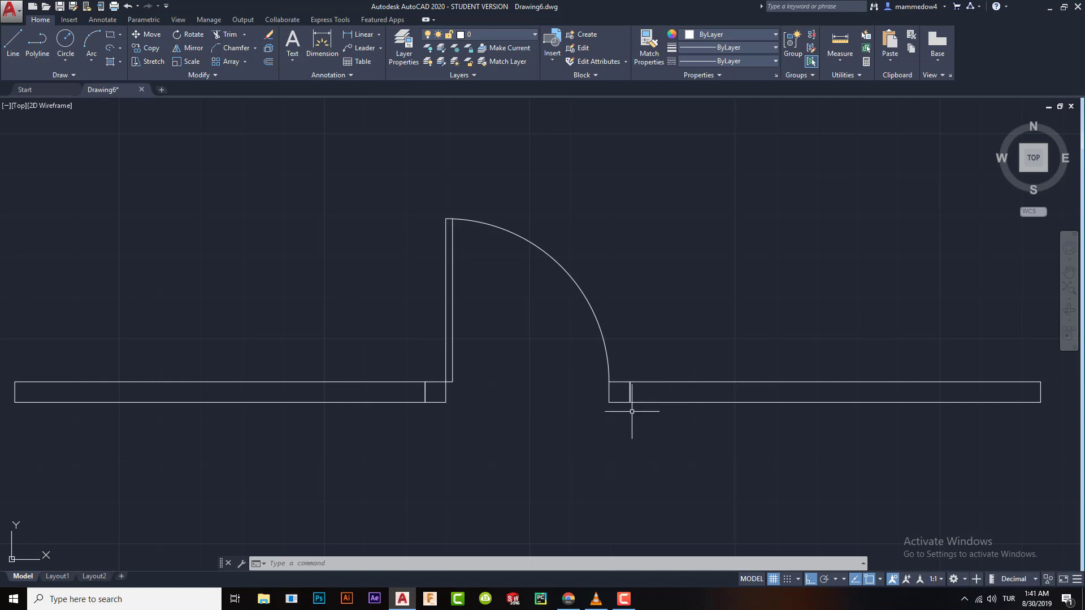
{"action": "scroll", "coordinate": [245, 332], "scroll_direction": "up", "scroll_amount": 5}
{"action": "scroll", "coordinate": [559, 349], "scroll_direction": "down", "scroll_amount": 9}
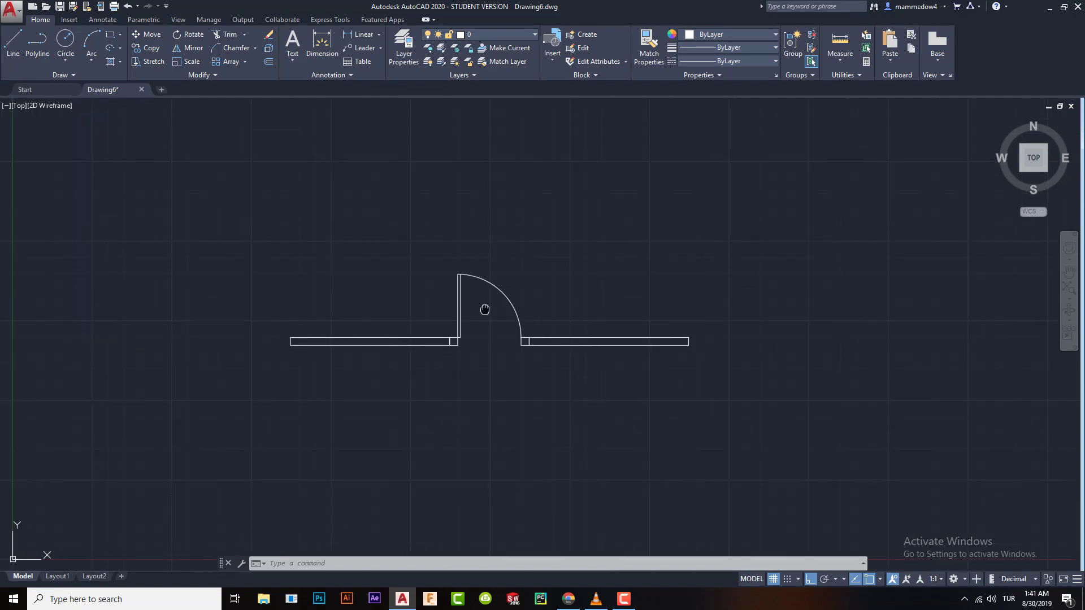
{"action": "middle_click_drag", "start_coordinate": [487, 308], "coordinate": [552, 334]}
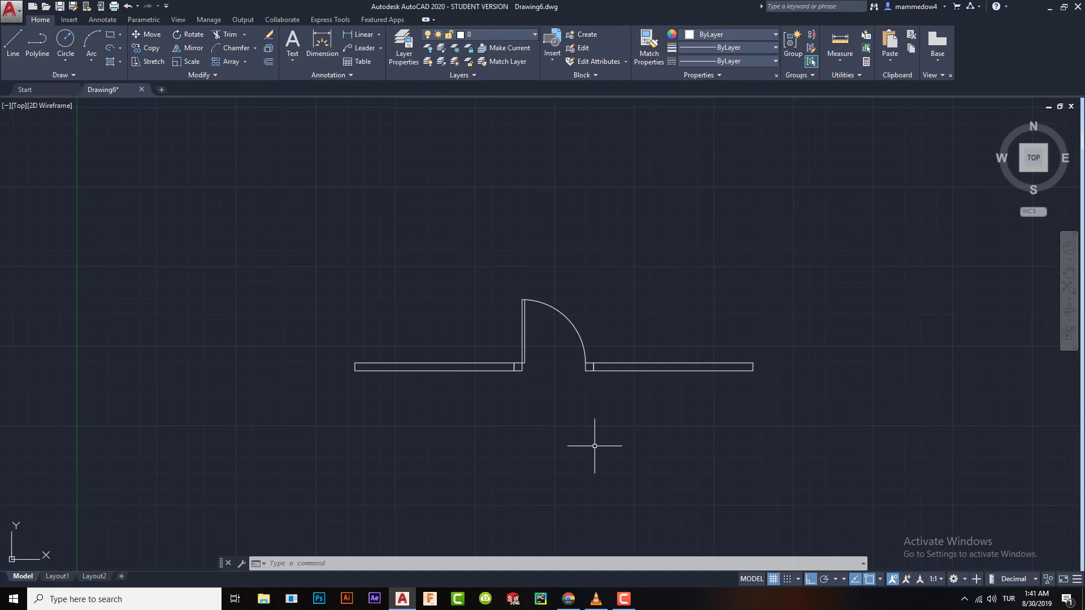
{"action": "key", "text": "Return"}
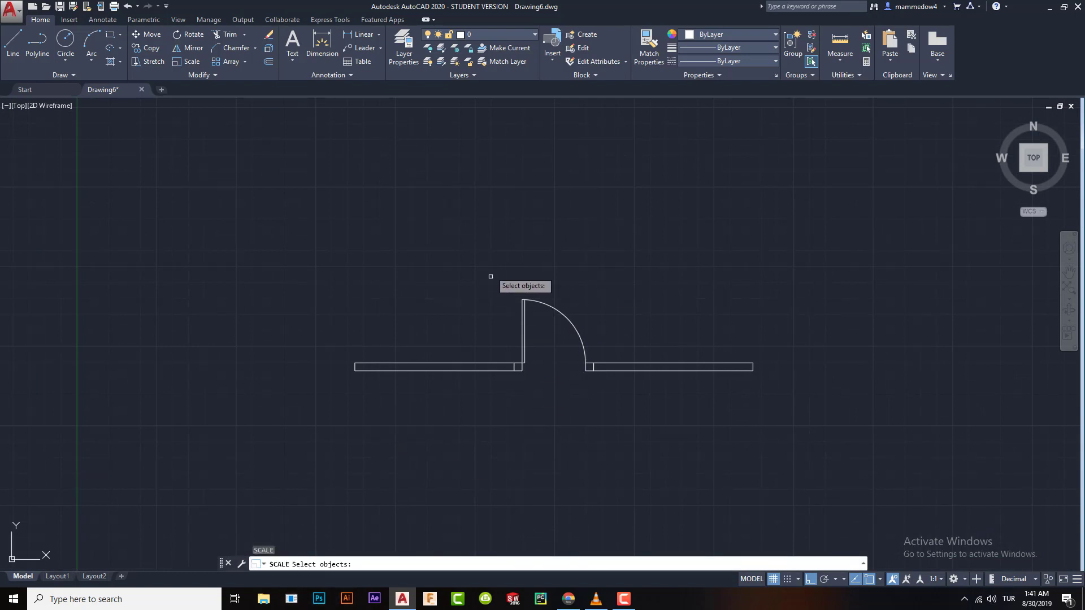
{"action": "middle_click_drag", "start_coordinate": [492, 311], "coordinate": [488, 385]}
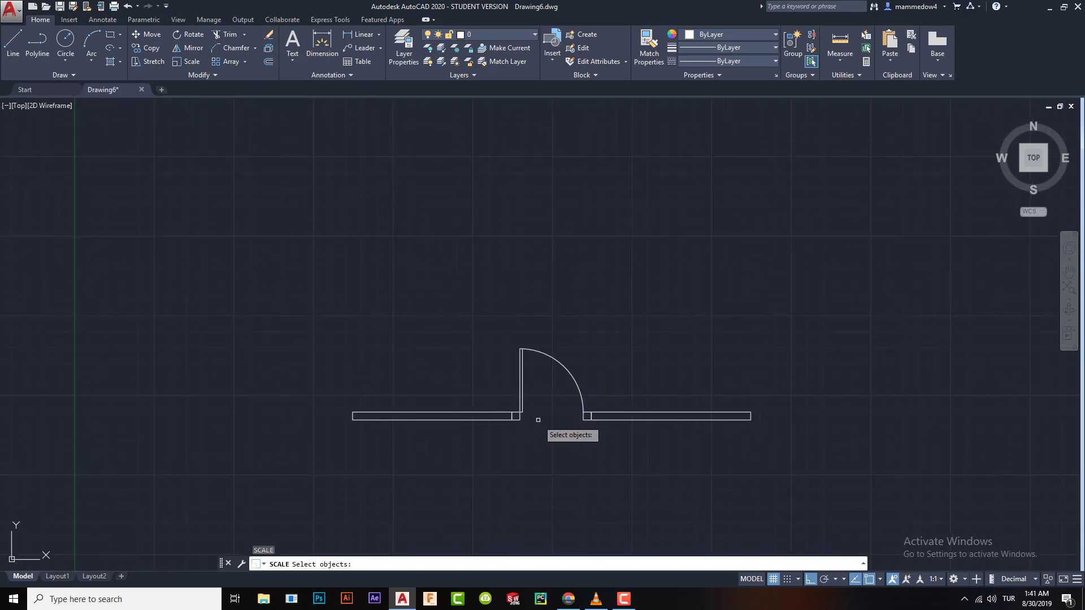
{"action": "scroll", "coordinate": [538, 417], "scroll_direction": "up", "scroll_amount": 2}
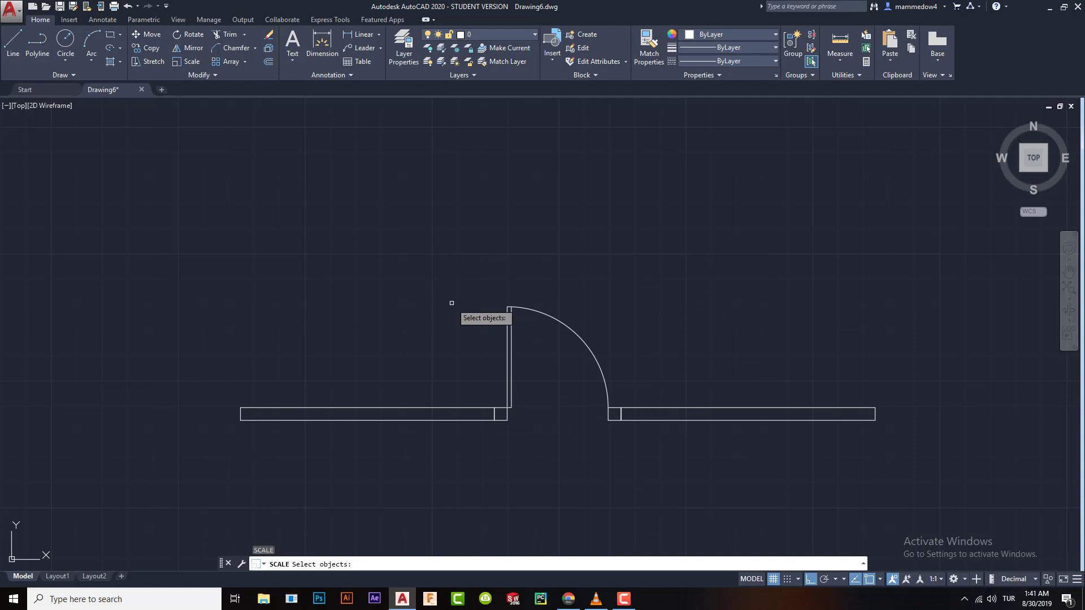
{"action": "left_click", "coordinate": [458, 273]}
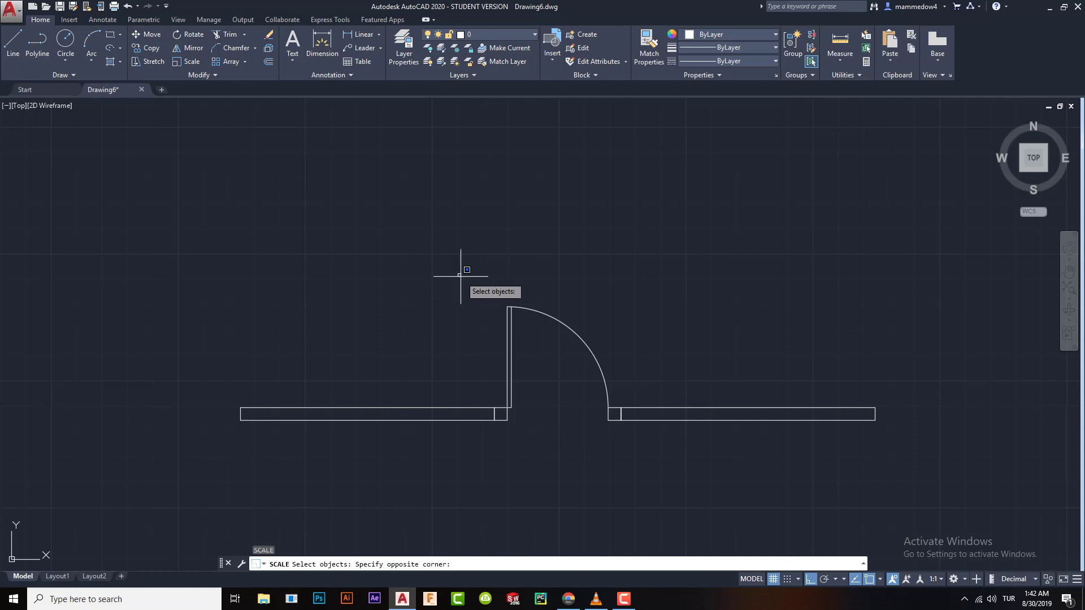
{"action": "left_click", "coordinate": [638, 450]}
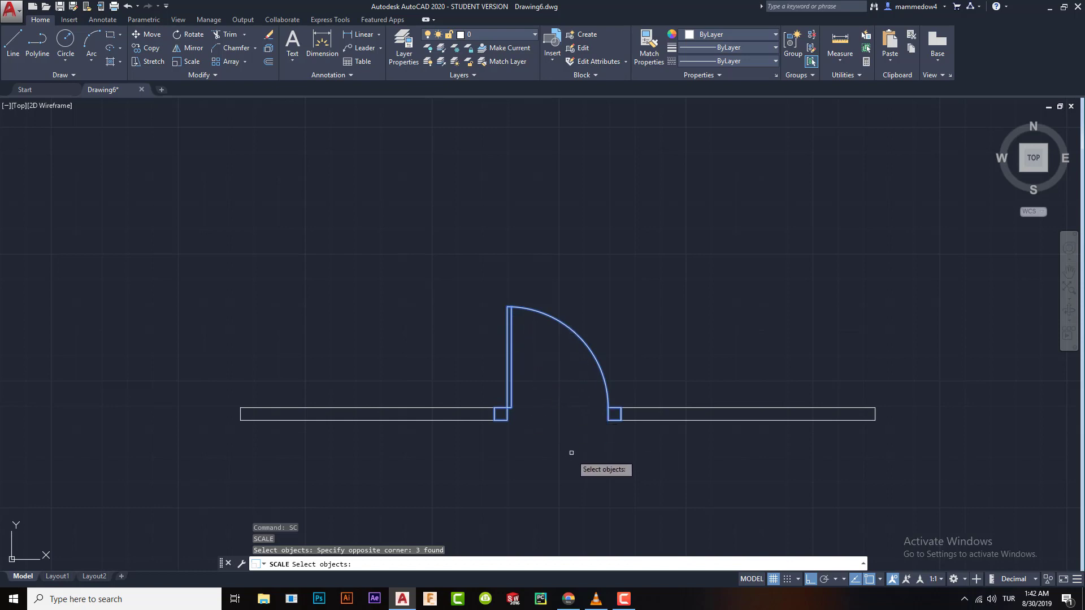
{"action": "key", "text": "Return"}
{"action": "left_click", "coordinate": [659, 263]}
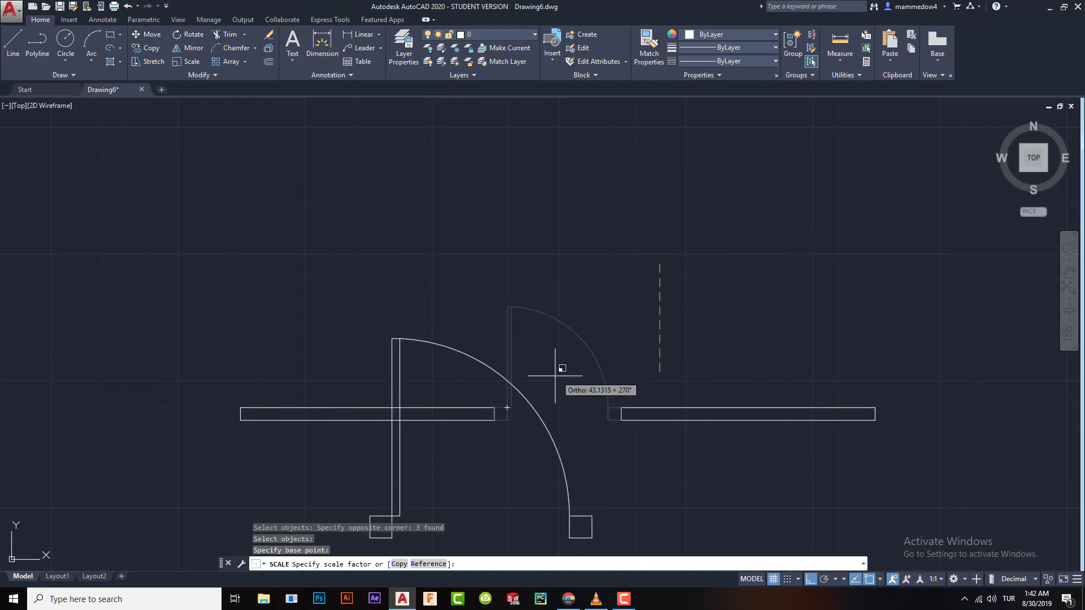
{"action": "key", "text": "Escape"}
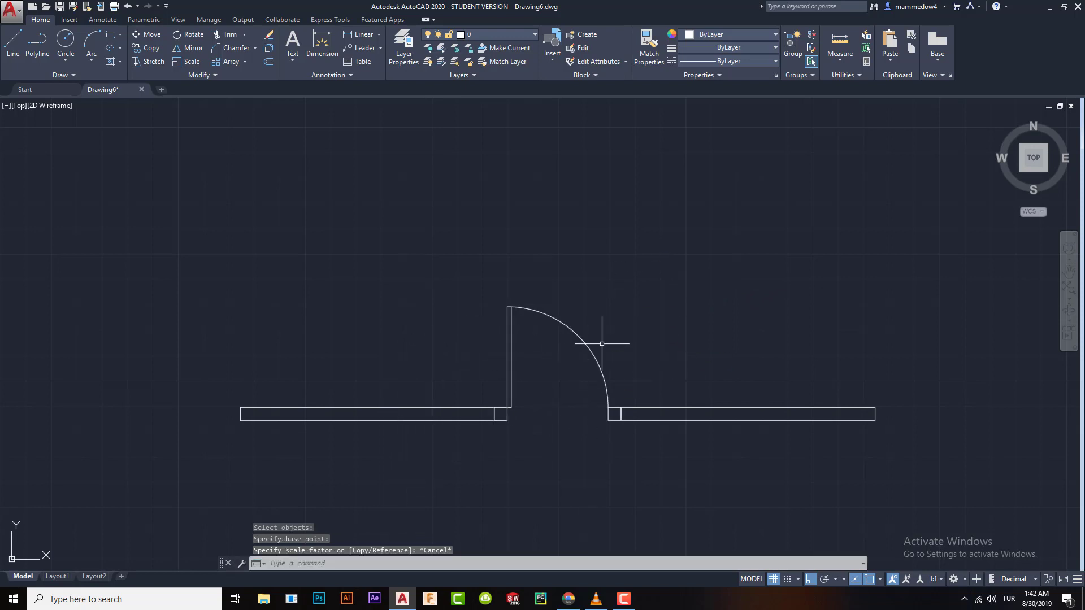
Try scaling a copy of the door and both side rectangles by a factor of 2 about their lower-left corner, and undo it
{"action": "left_click", "coordinate": [674, 256]}
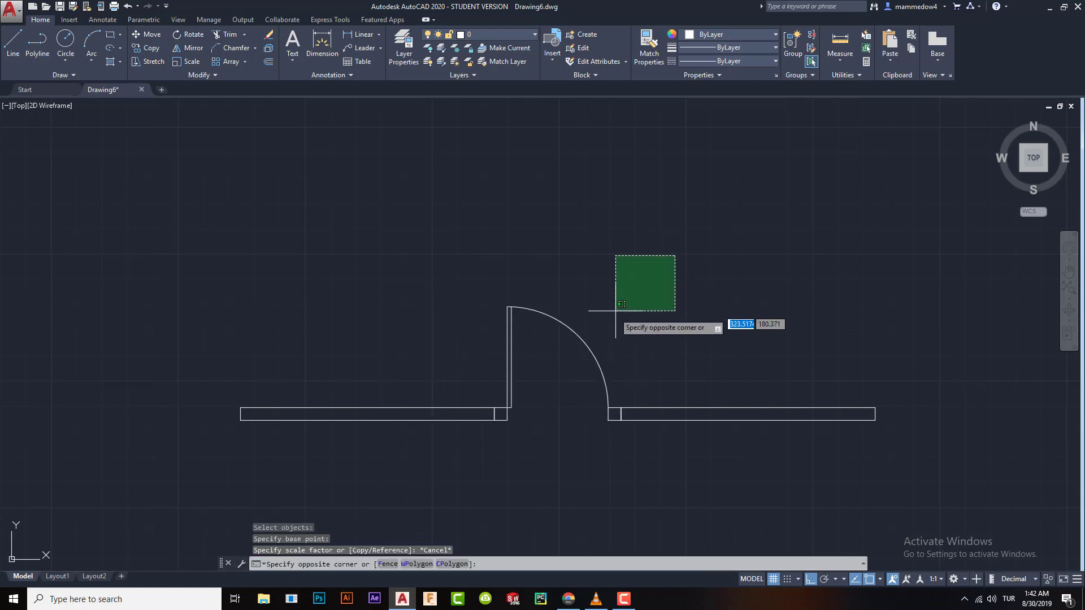
{"action": "left_click", "coordinate": [561, 348]}
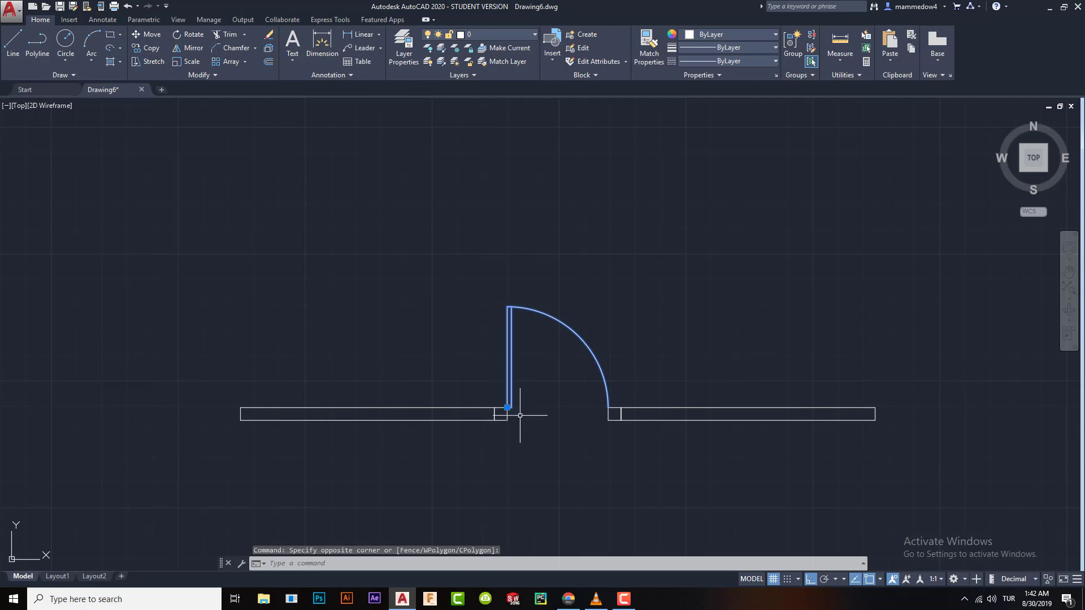
{"action": "left_click", "coordinate": [443, 267]}
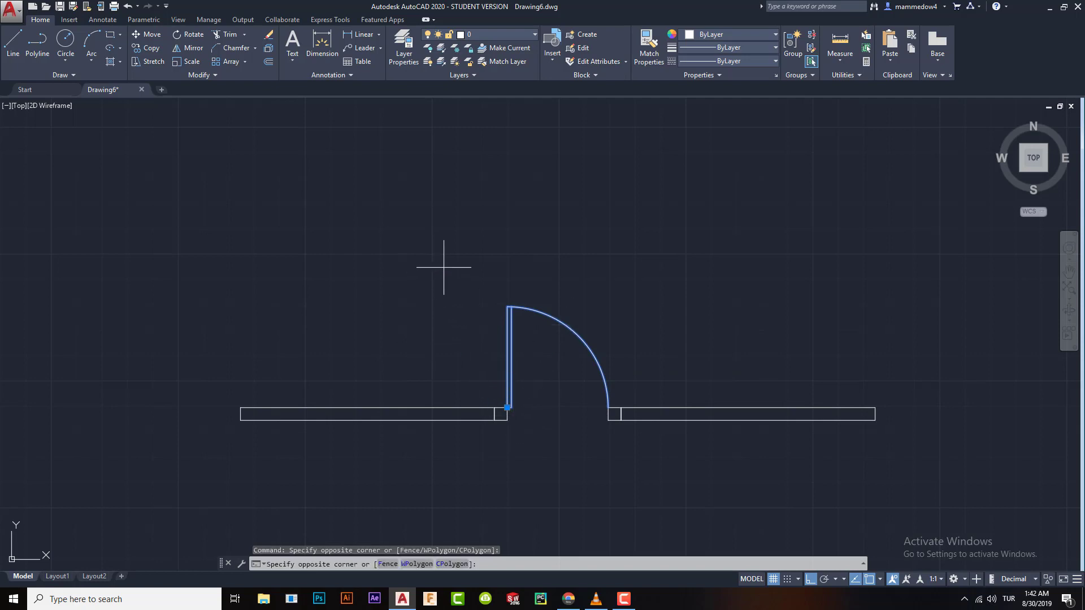
{"action": "left_click", "coordinate": [640, 481]}
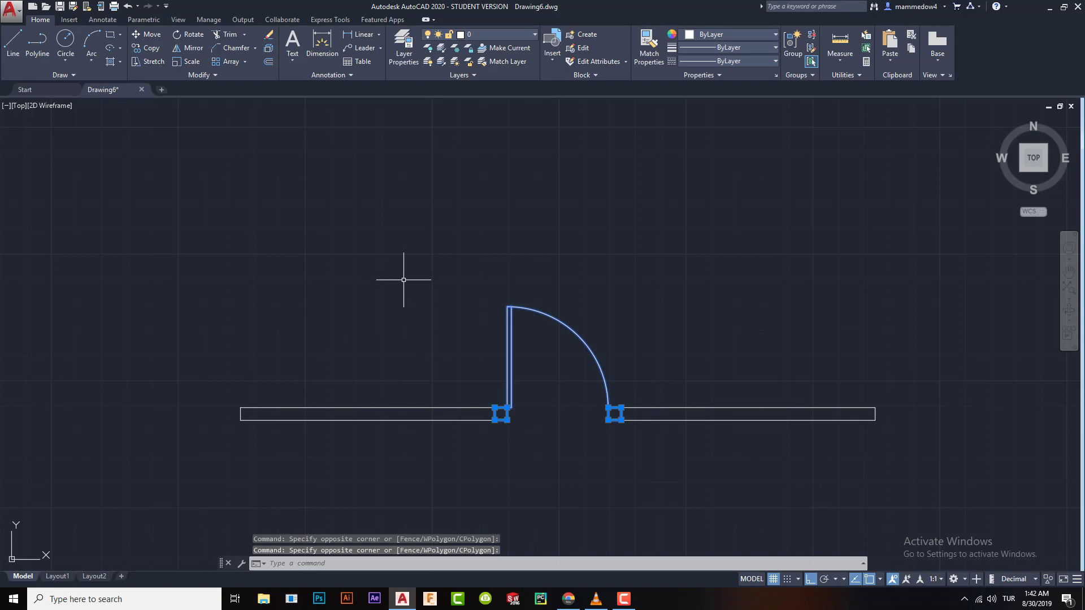
{"action": "key", "text": "Return"}
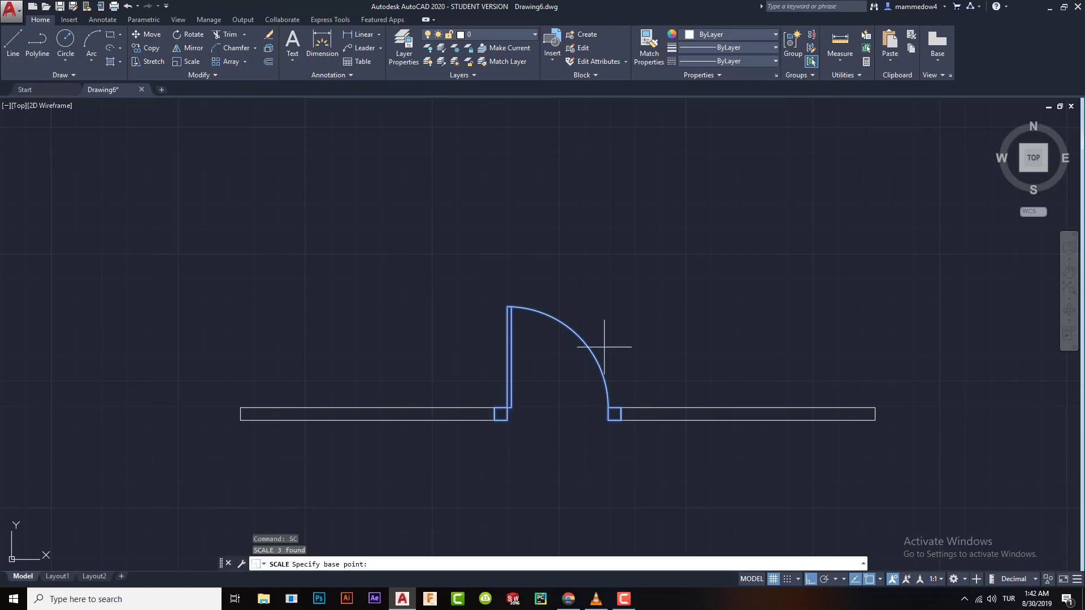
{"action": "left_click", "coordinate": [494, 420]}
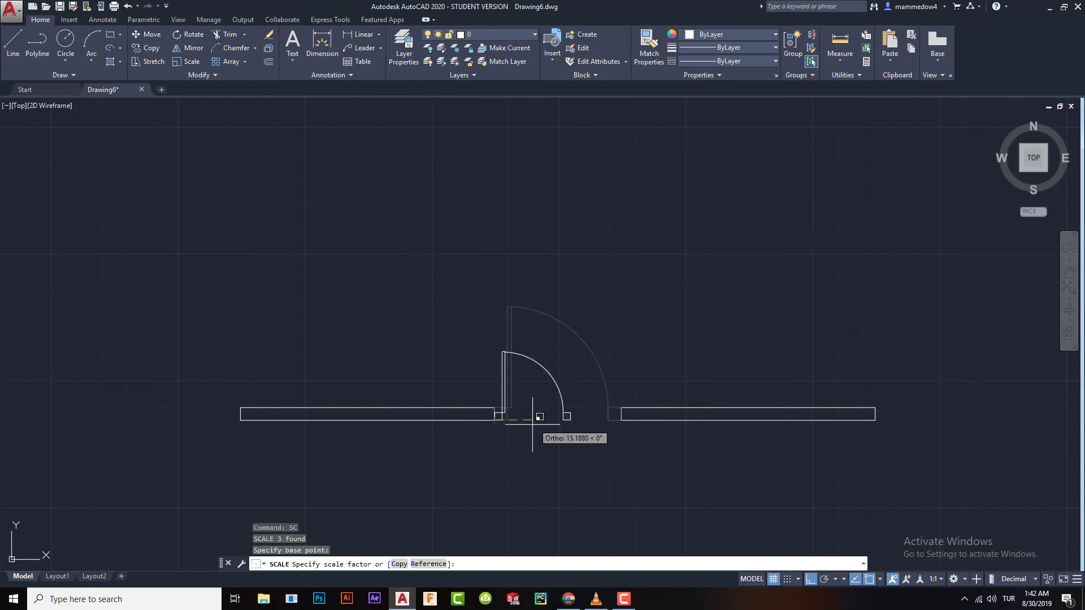
{"action": "left_click", "coordinate": [399, 564]}
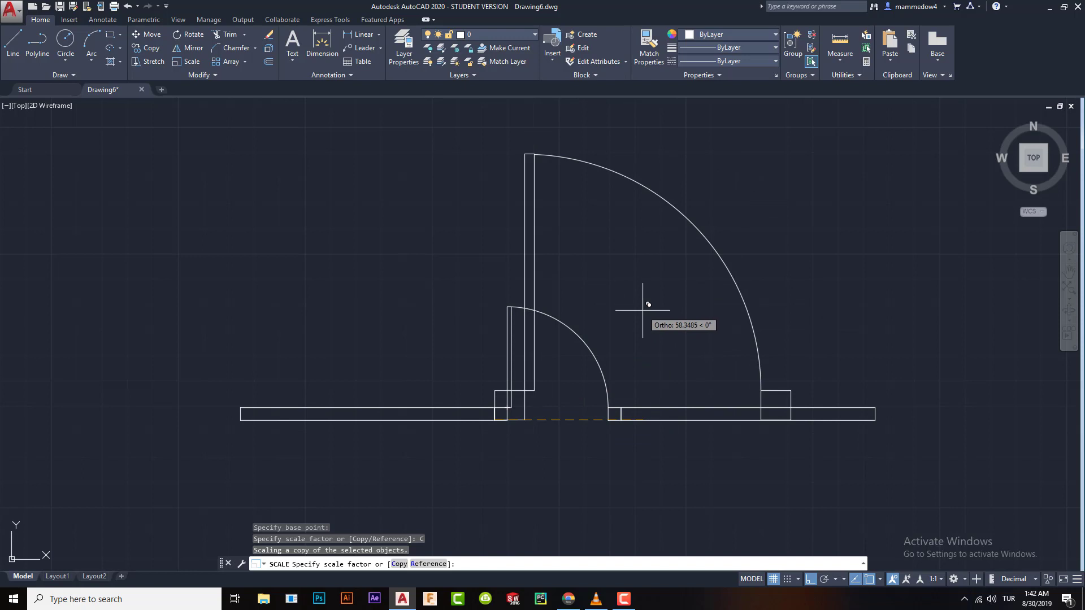
{"action": "type", "text": "2"}
{"action": "key", "text": "Return"}
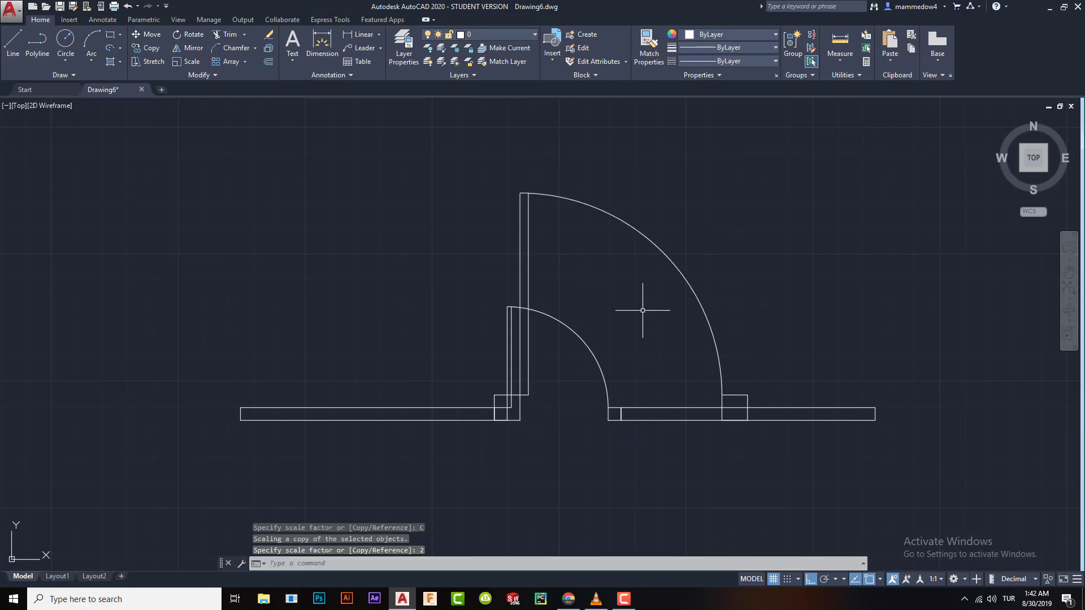
{"action": "left_click", "coordinate": [528, 219]}
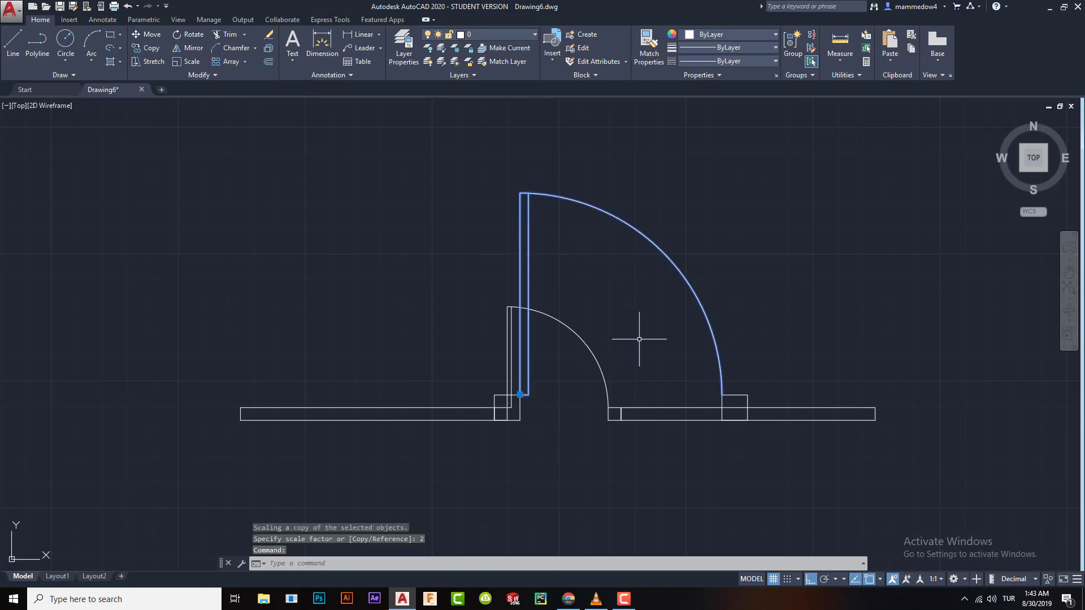
{"action": "key", "text": "ctrl+z"}
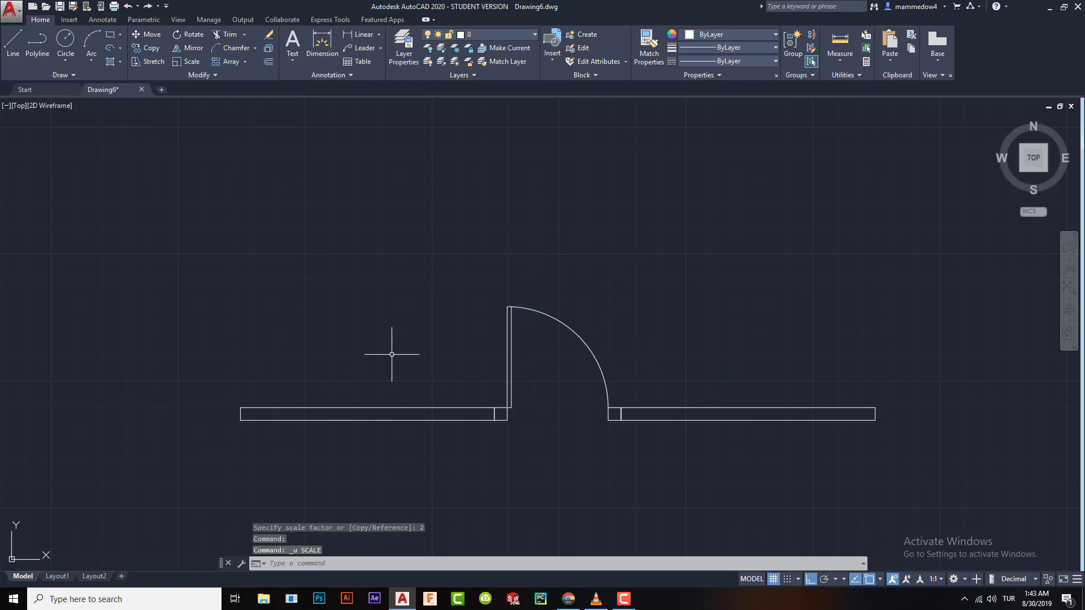